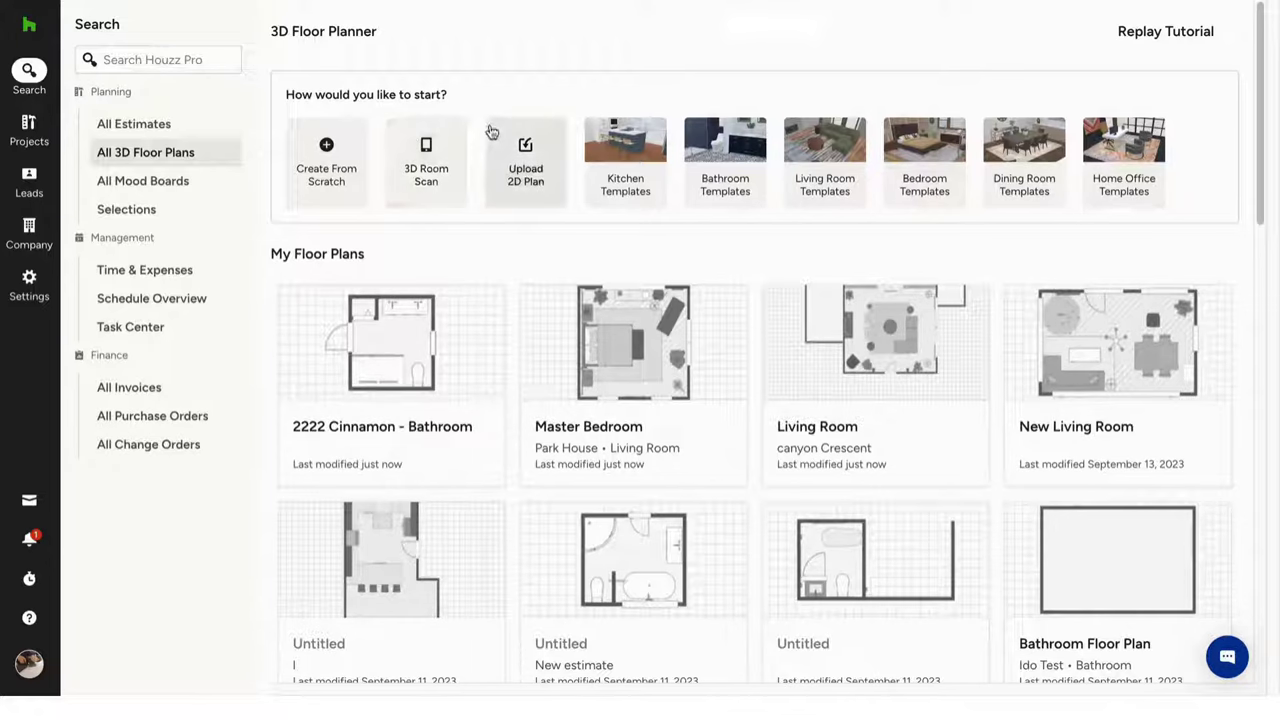
Open the Master Bedroom plan from My Floor Plans, then pan and zoom the canvas to frame it.
left_click(616, 153)
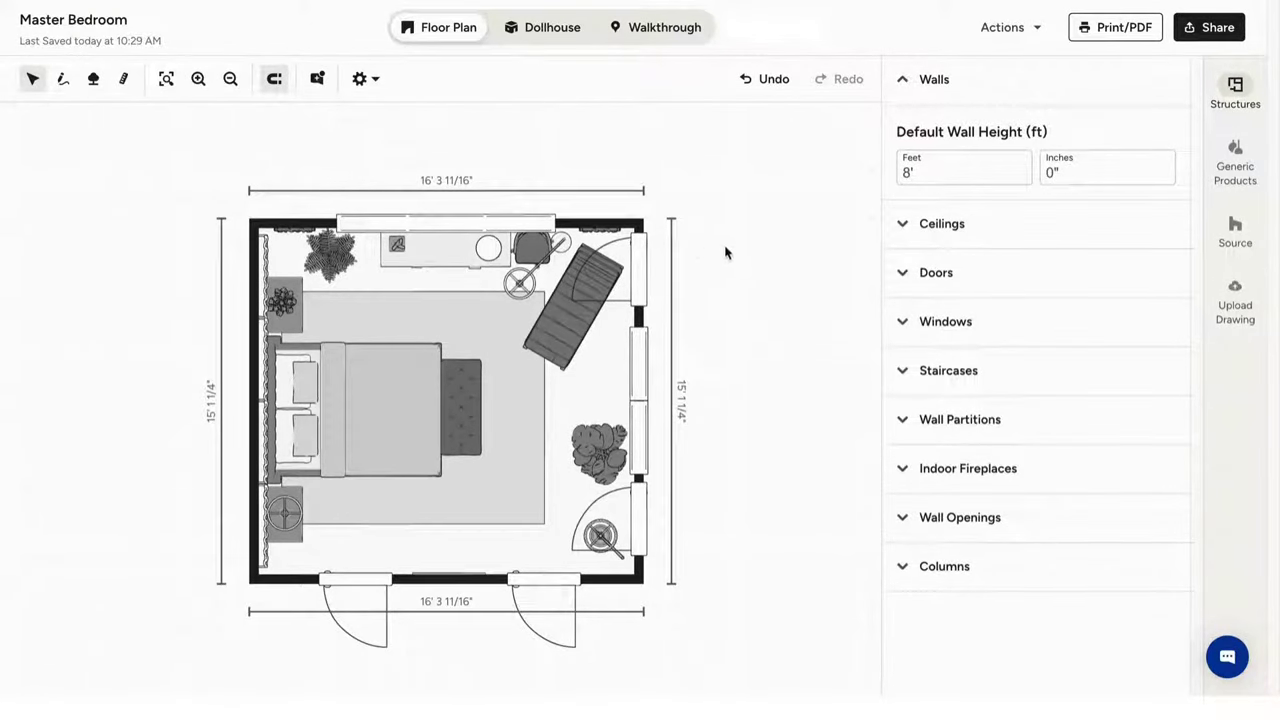
left_click_drag(726, 253, 744, 219)
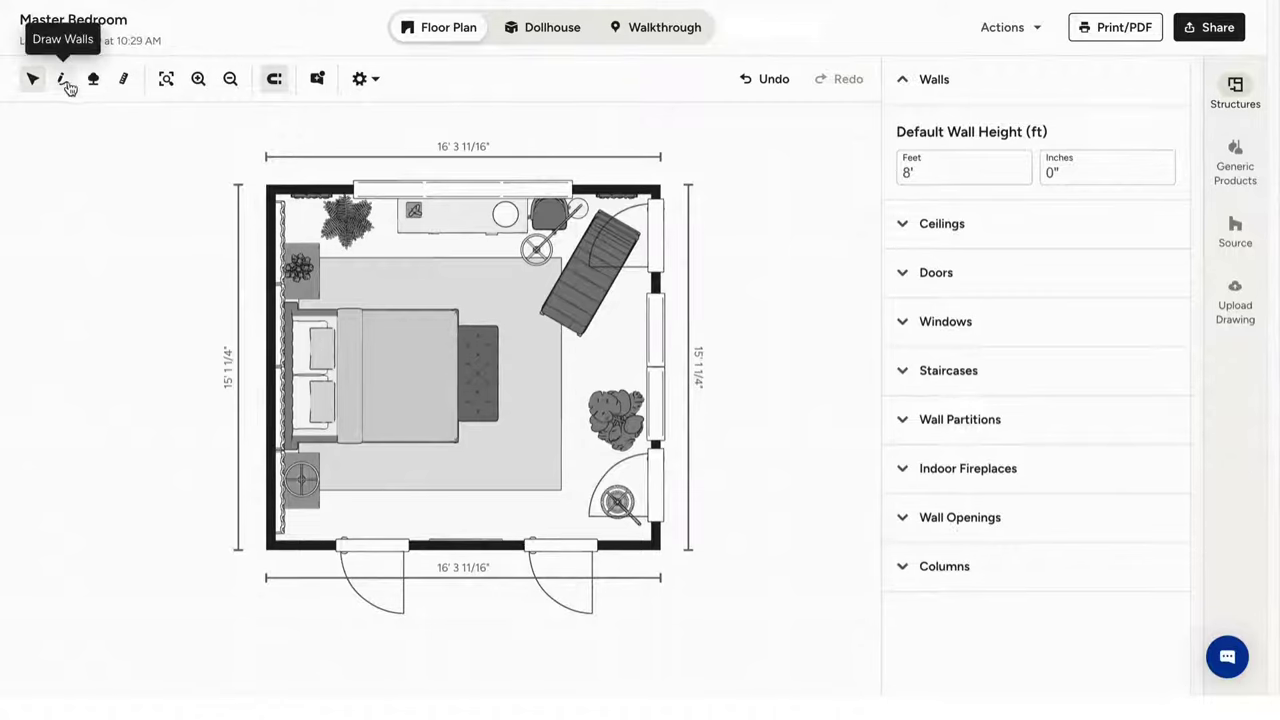
left_click(361, 86)
left_click(361, 86)
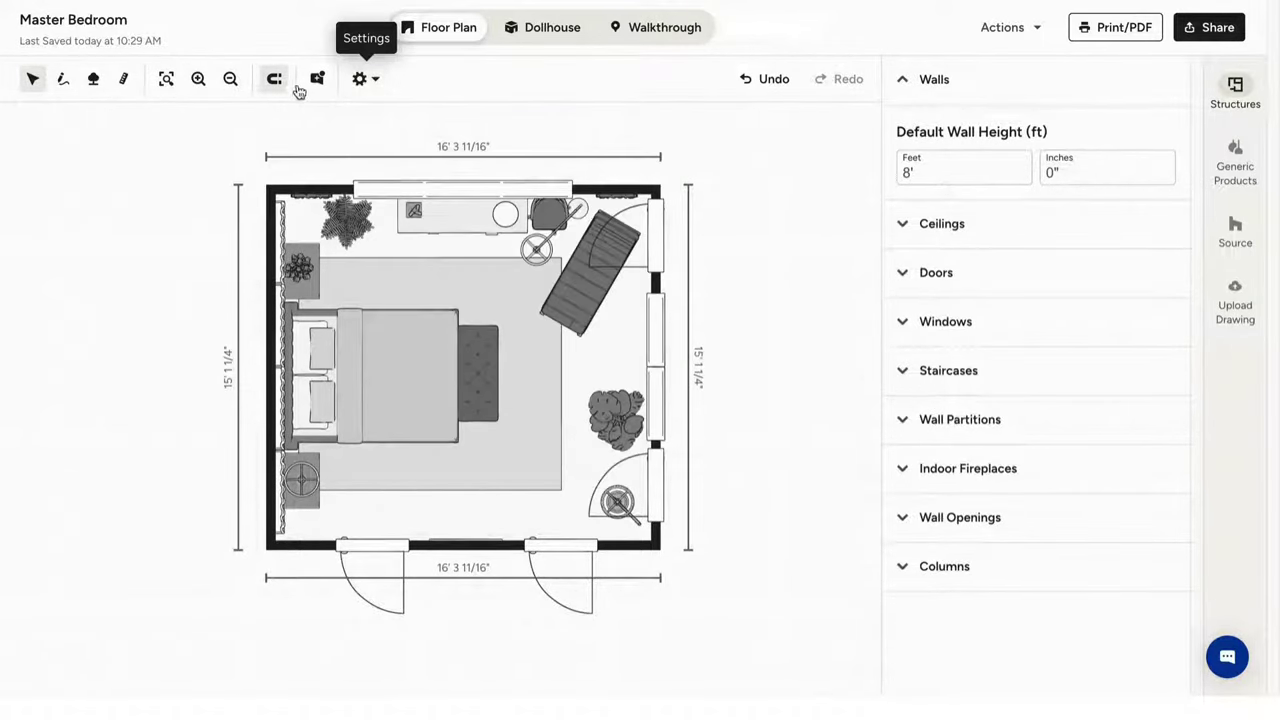
left_click(230, 80)
left_click(200, 82)
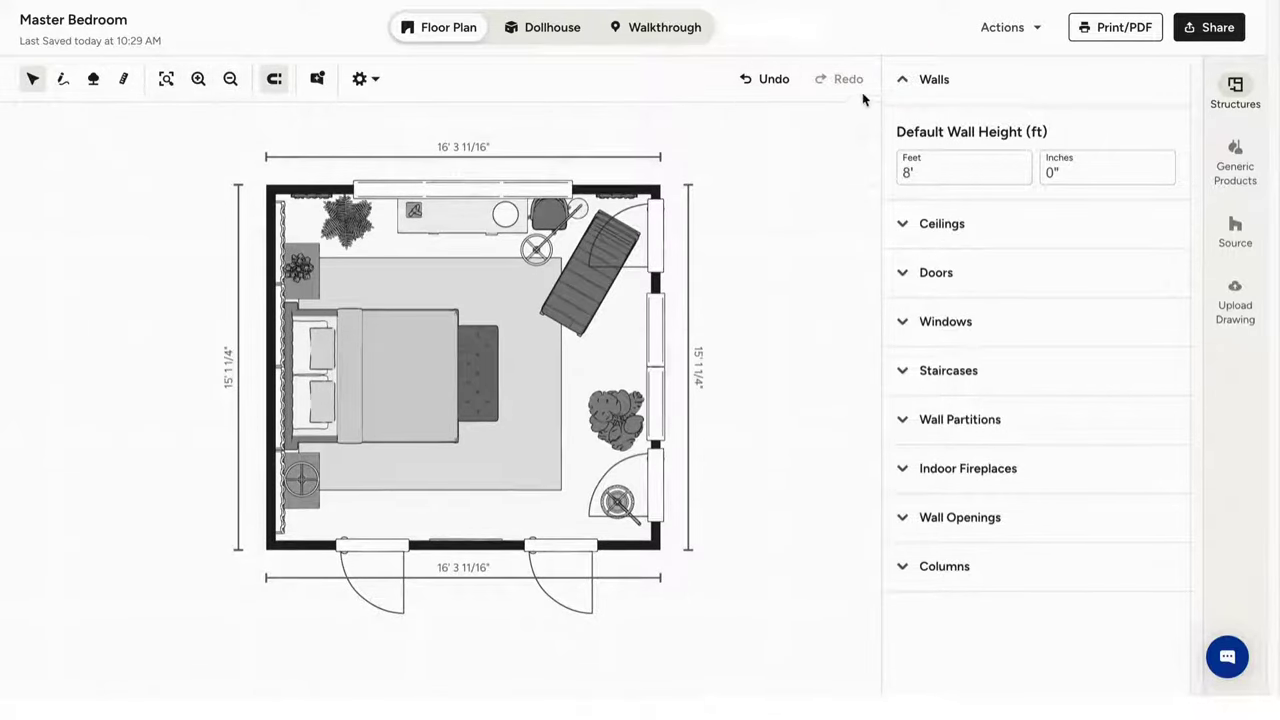
Draw walls from the bedroom's top-right corner to enclose a 6' 6 3/4"-wide room on its right.
left_click(62, 84)
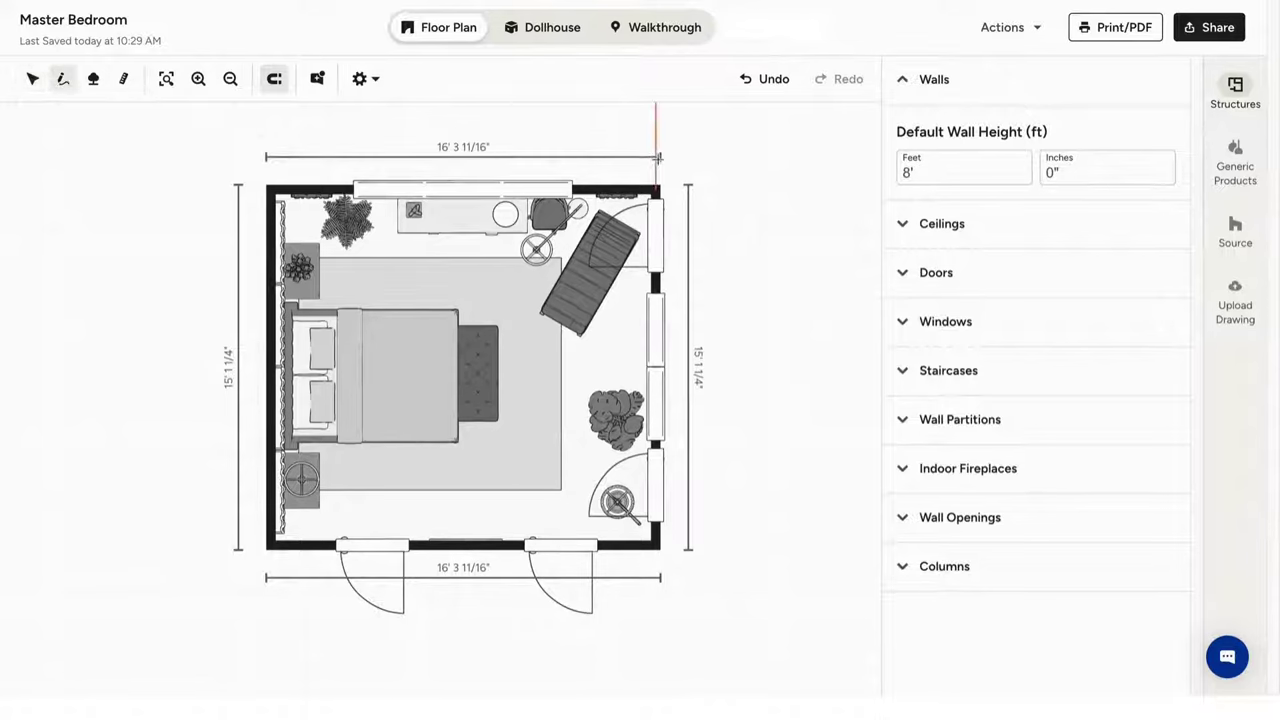
left_click(655, 189)
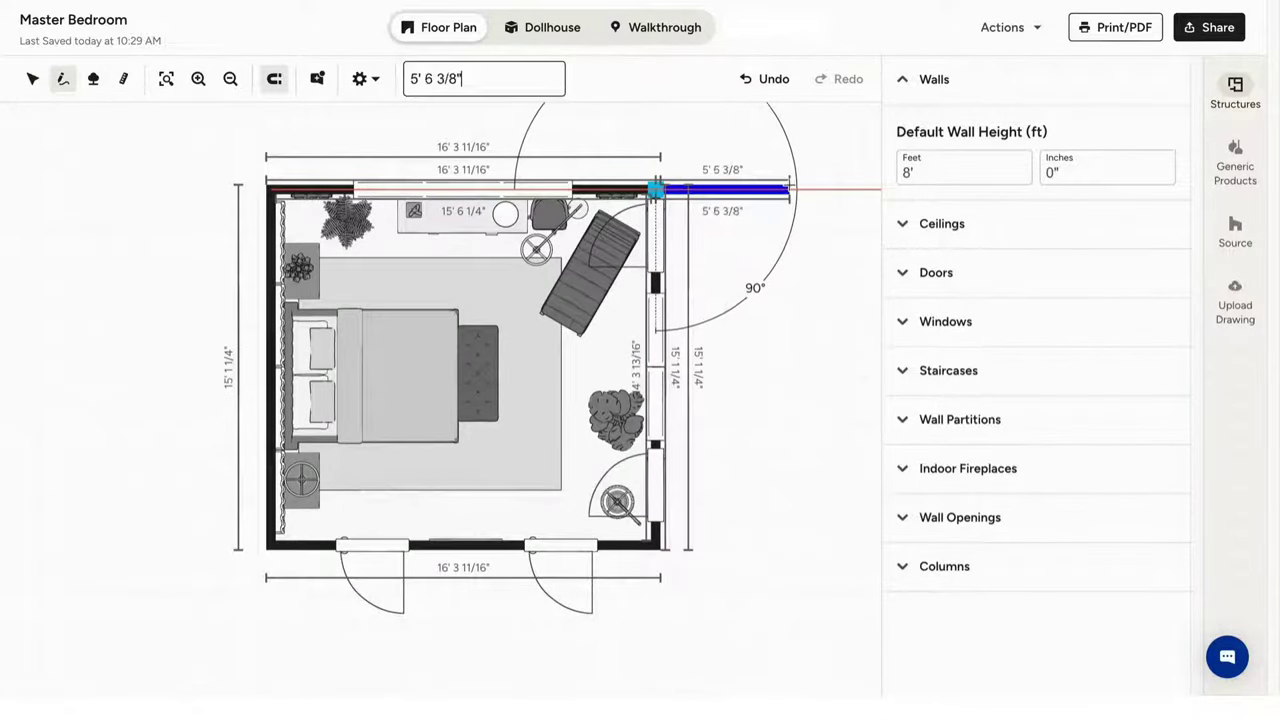
left_click(814, 189)
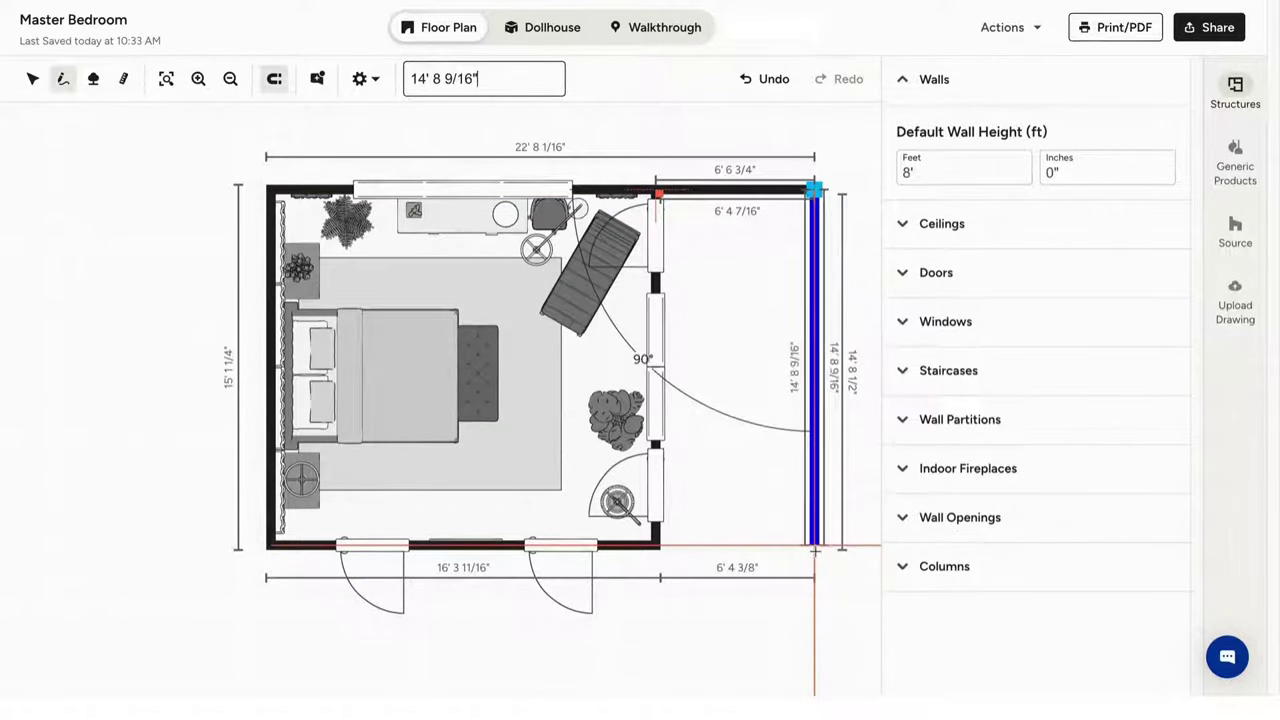
left_click(816, 547)
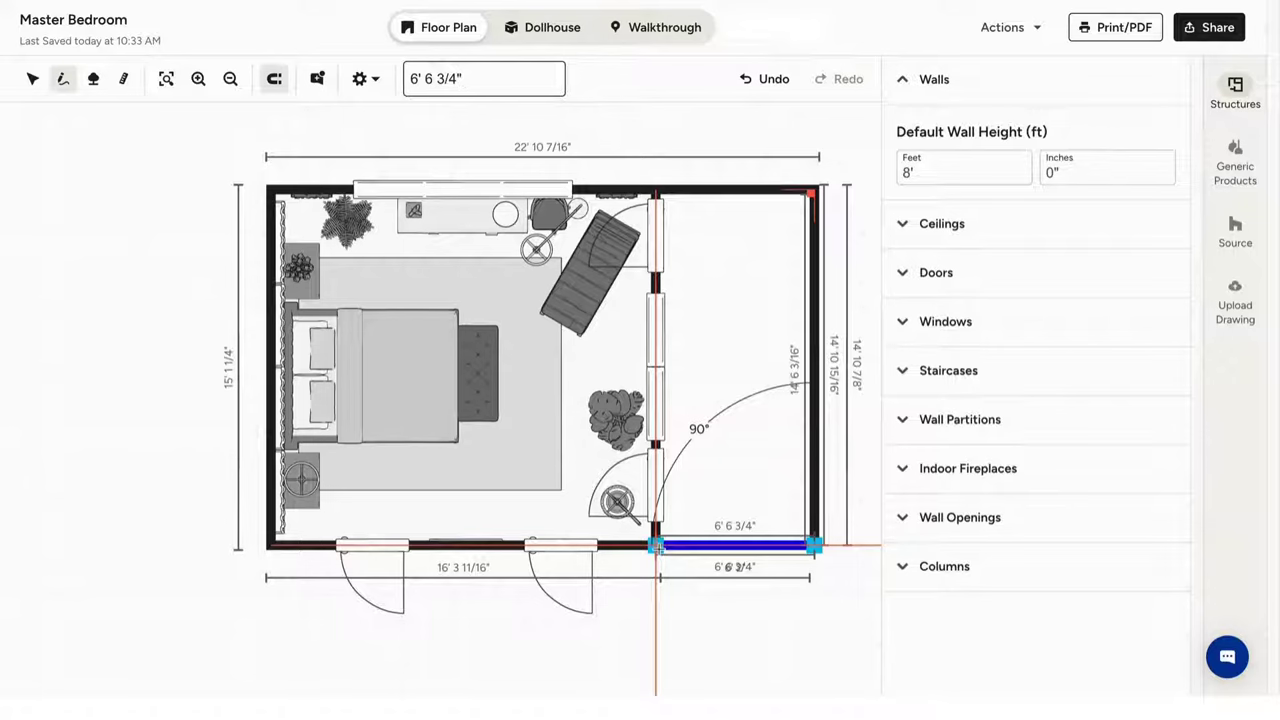
left_click(656, 546)
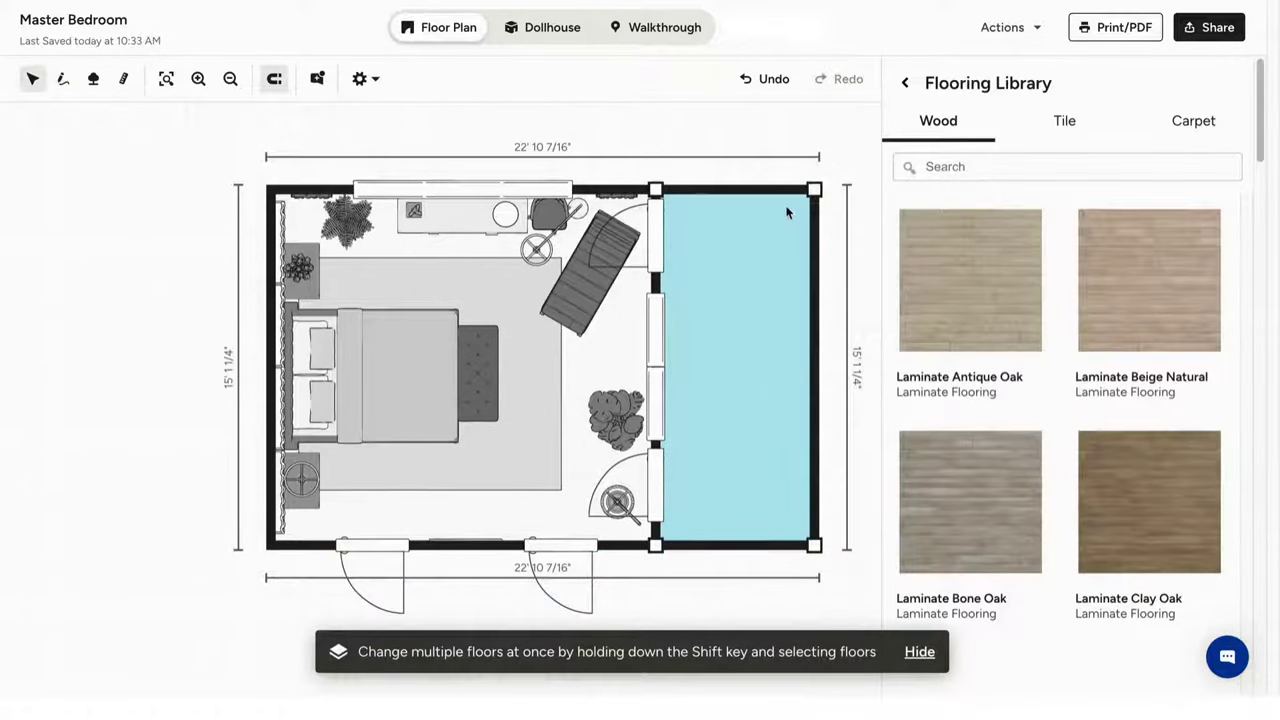
Set the new room's top wall length to 6', making the plan 22' 8 3/8" wide.
left_click(782, 200)
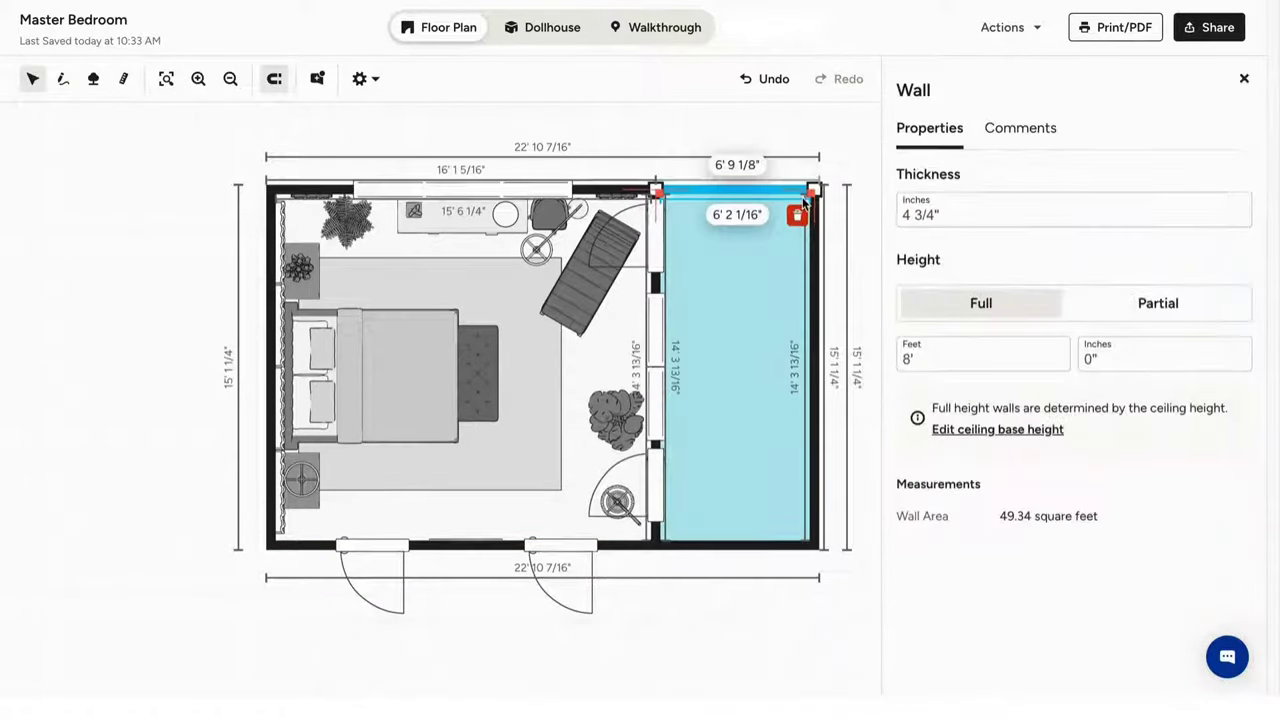
mouse_move(814, 189)
left_mouse_down()
mouse_move(825, 193)
mouse_move(766, 200)
mouse_move(814, 196)
left_mouse_up()
left_click(743, 189)
left_click(737, 214)
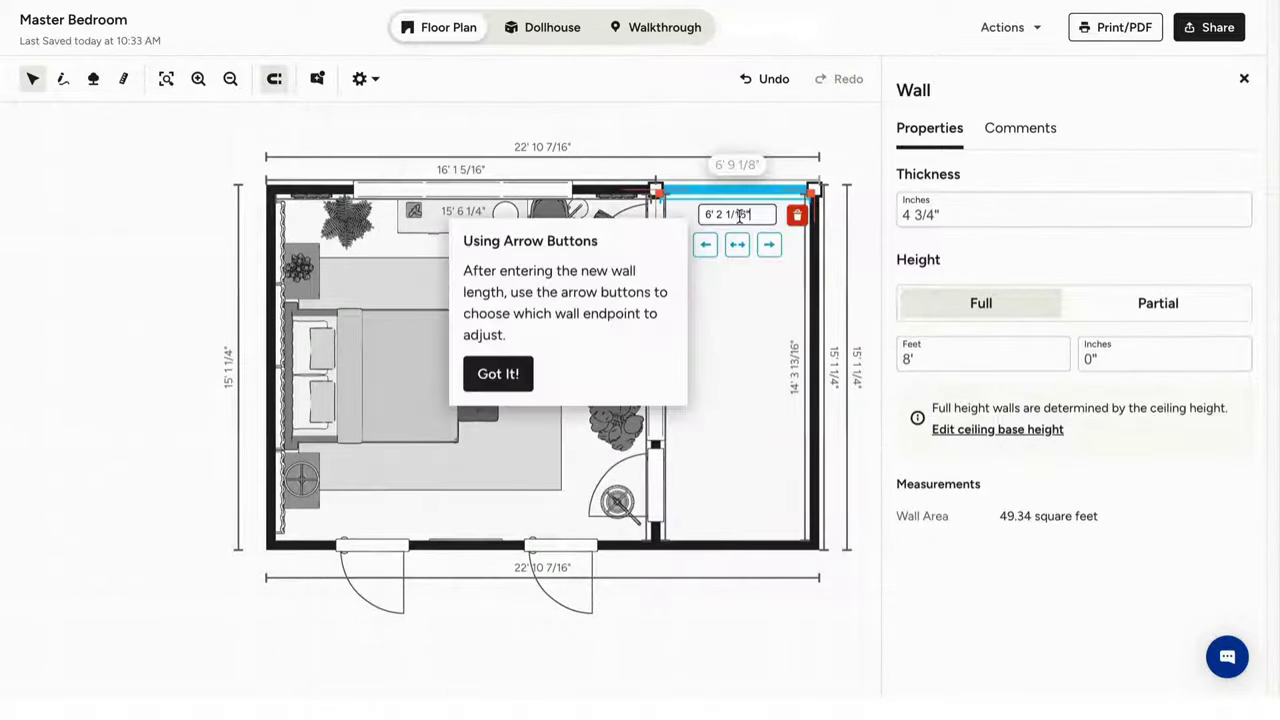
type("6")
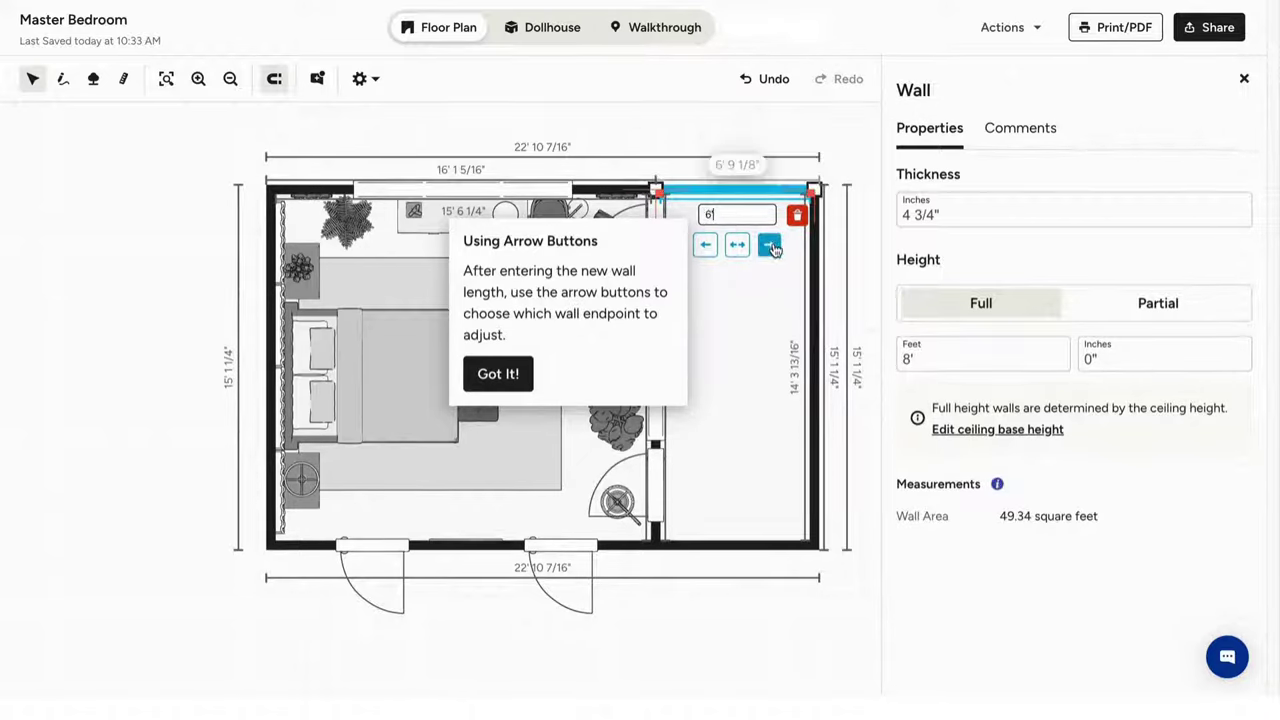
type("'")
left_click(767, 246)
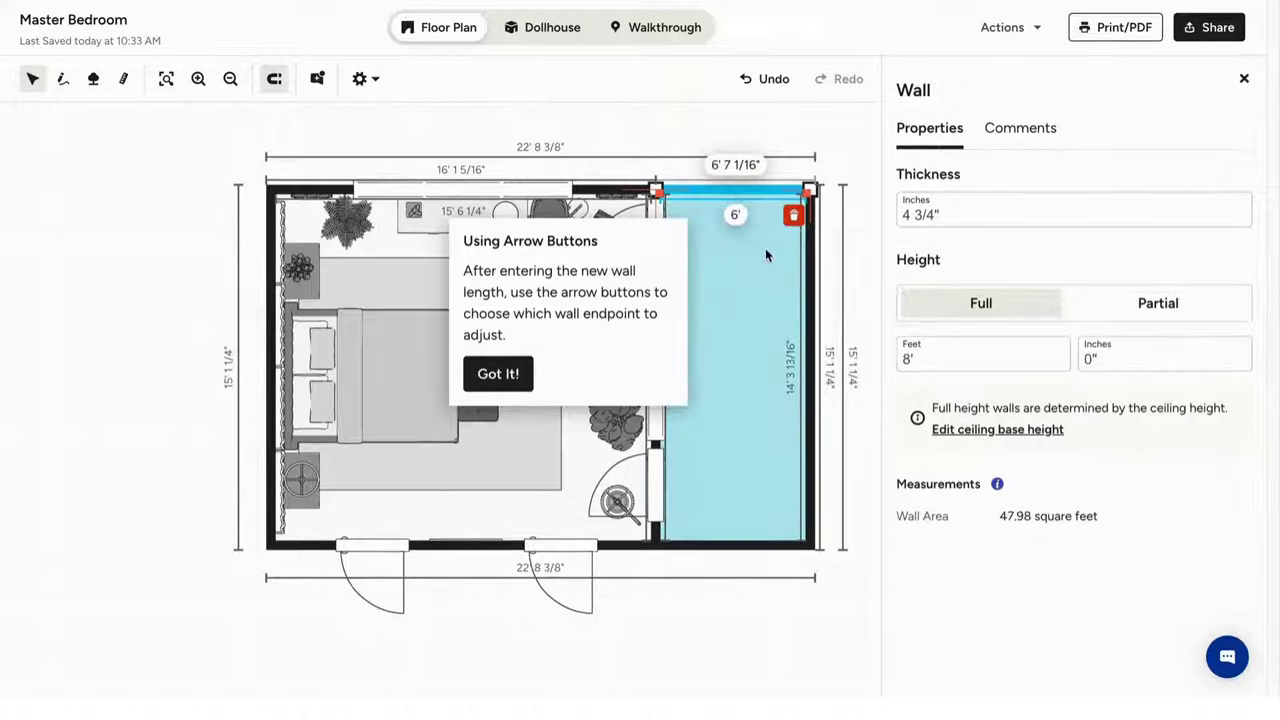
left_click(508, 372)
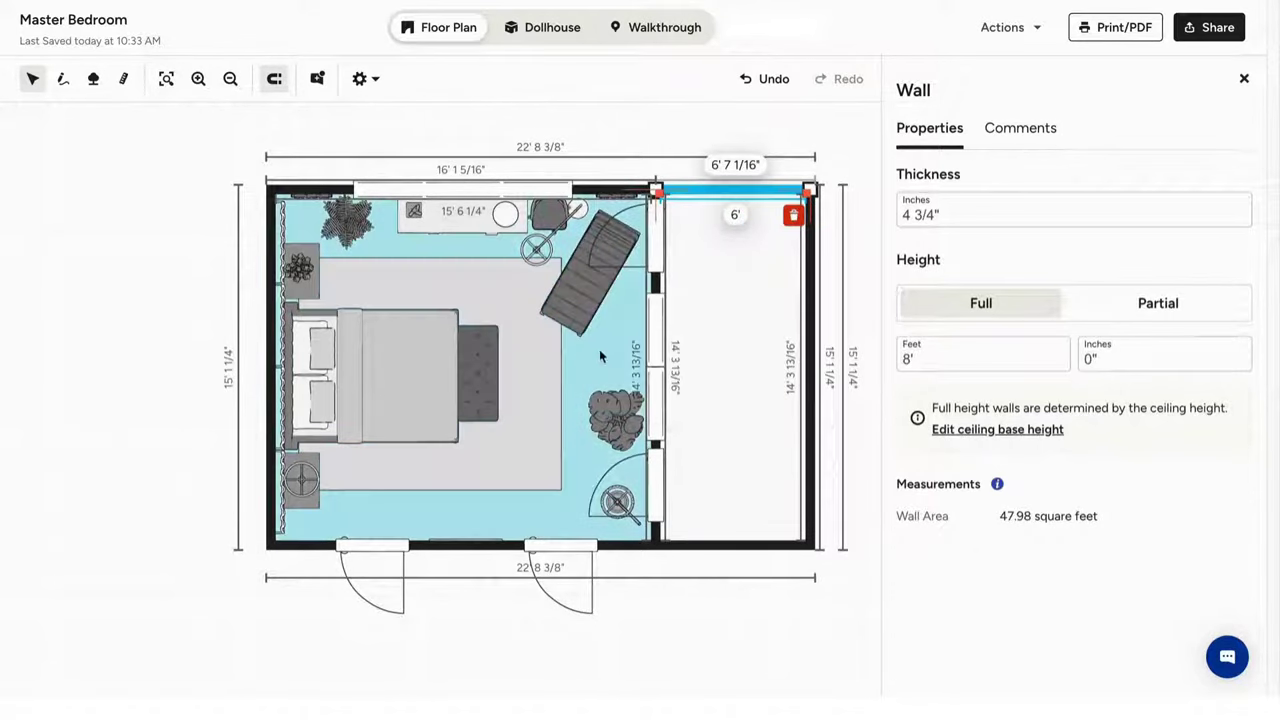
left_click(979, 221)
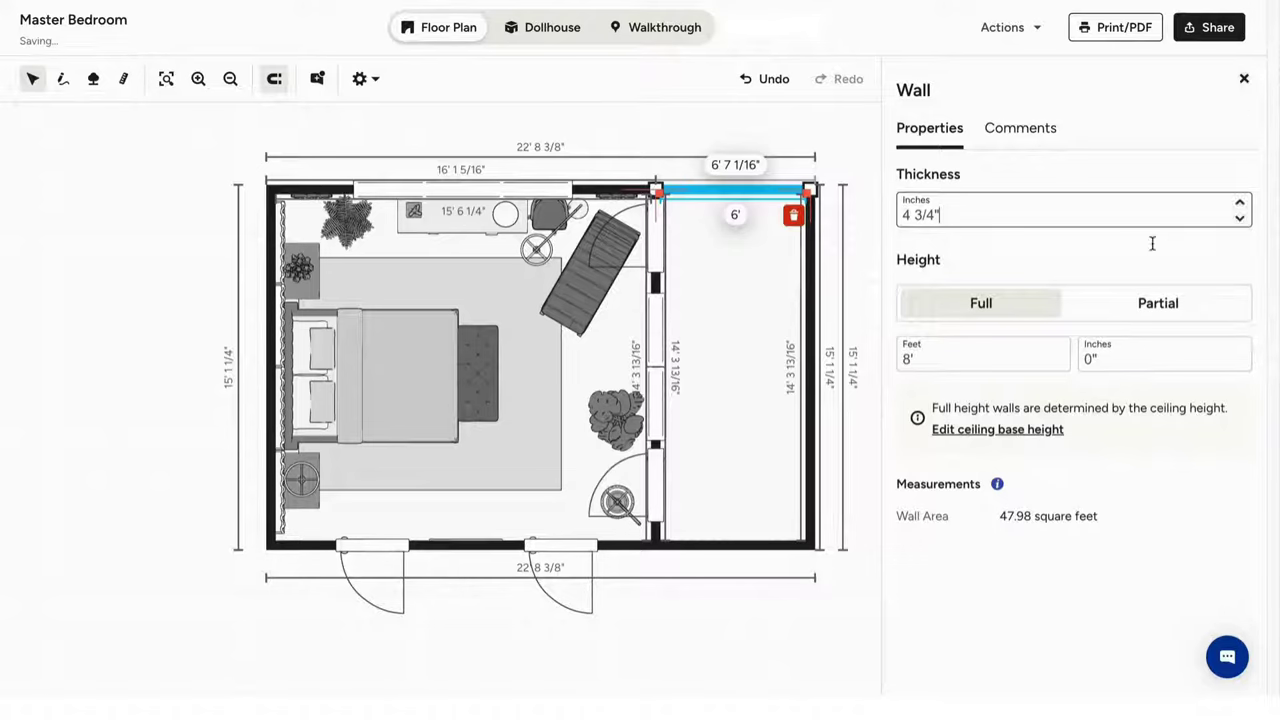
left_click(1244, 79)
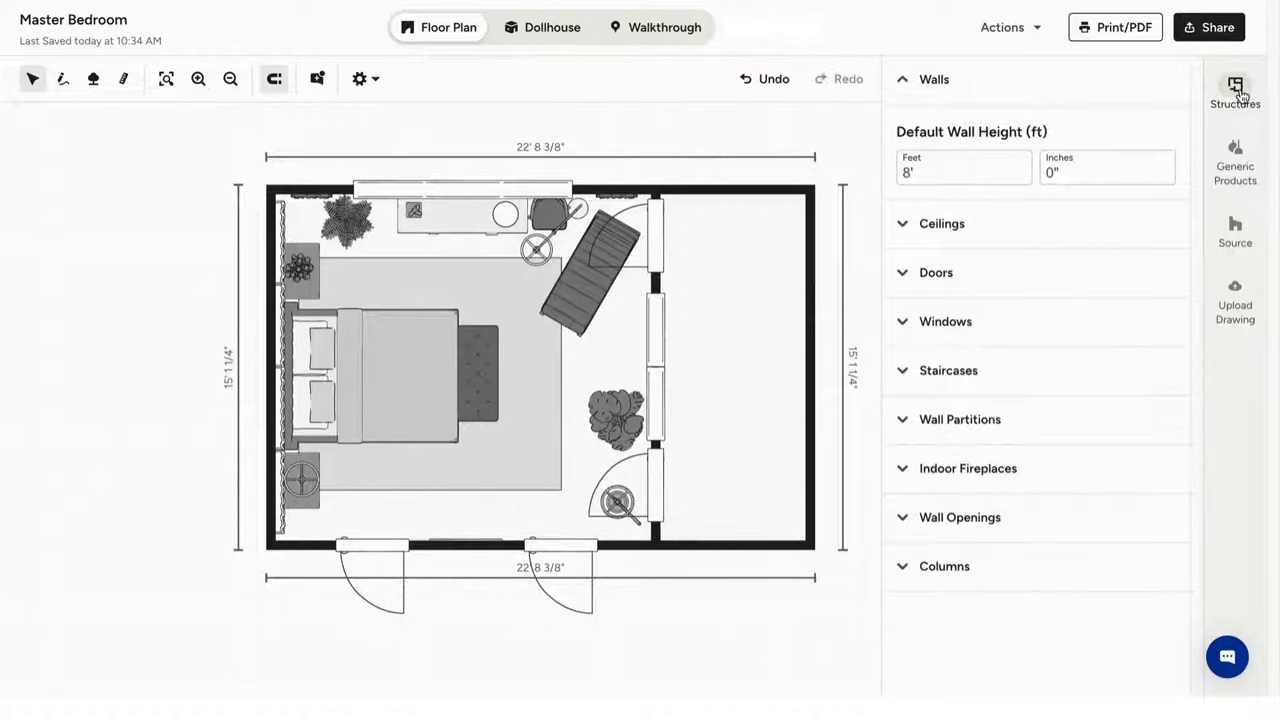
Place a 36" by 82" Door 2-Panel in the wall shared with the new room.
left_click(904, 276)
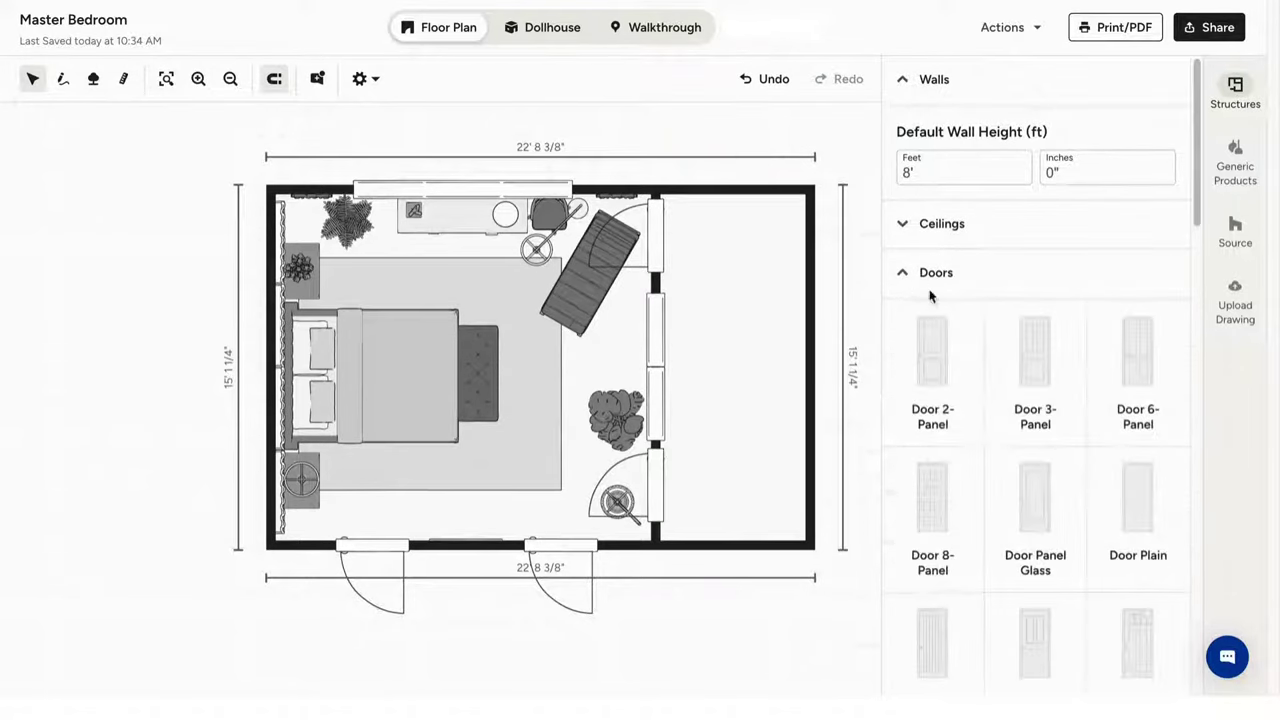
left_click(955, 360)
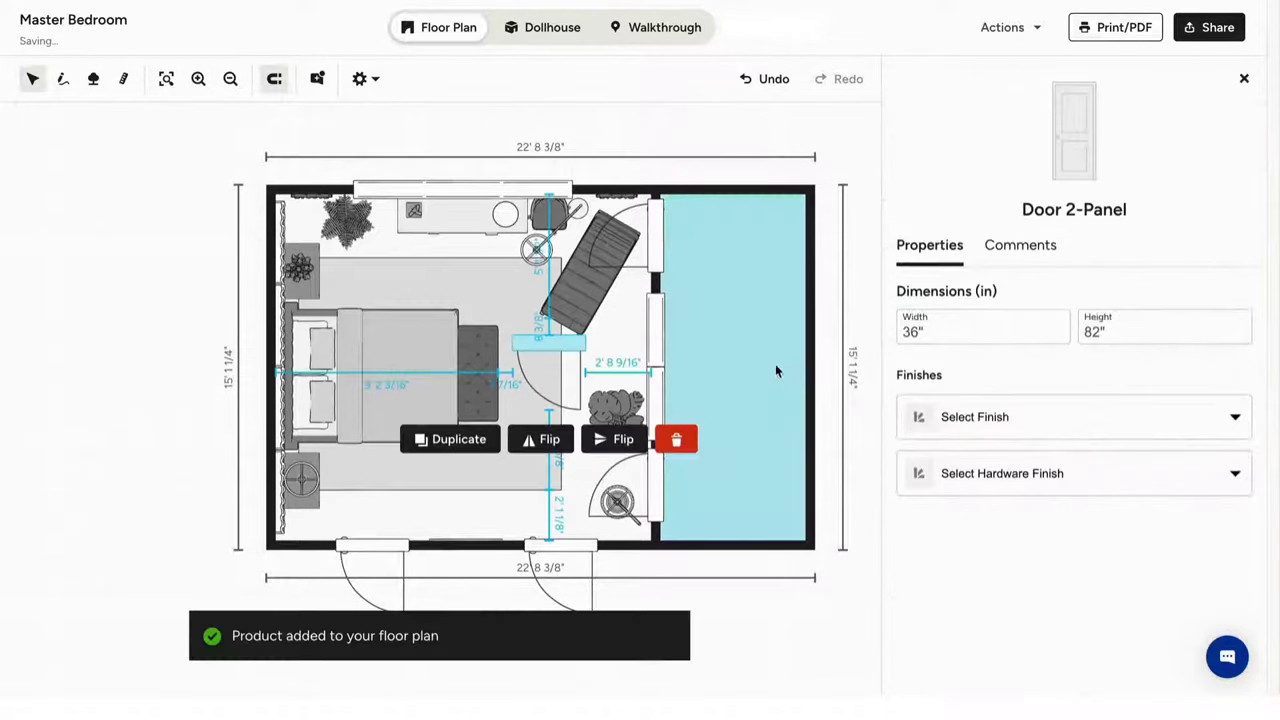
left_click_drag(562, 352, 657, 496)
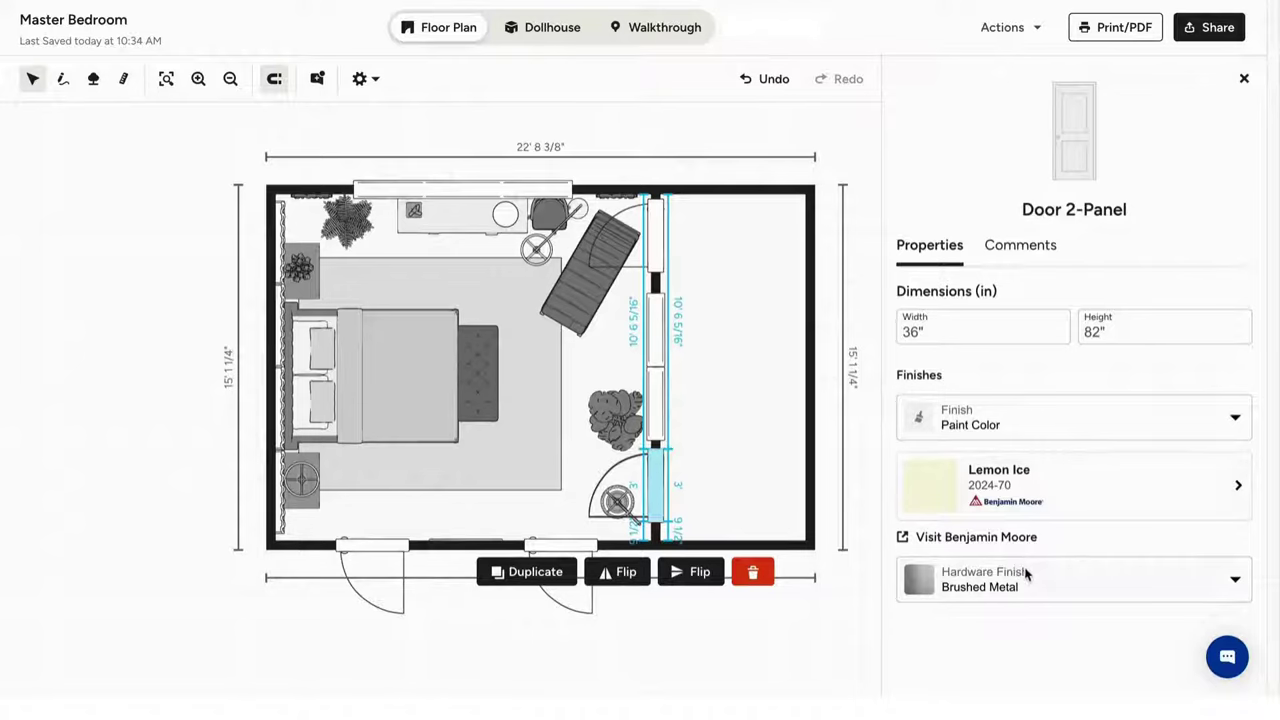
Set the door's finish to Paint Color Lemon Ice.
left_click(1079, 432)
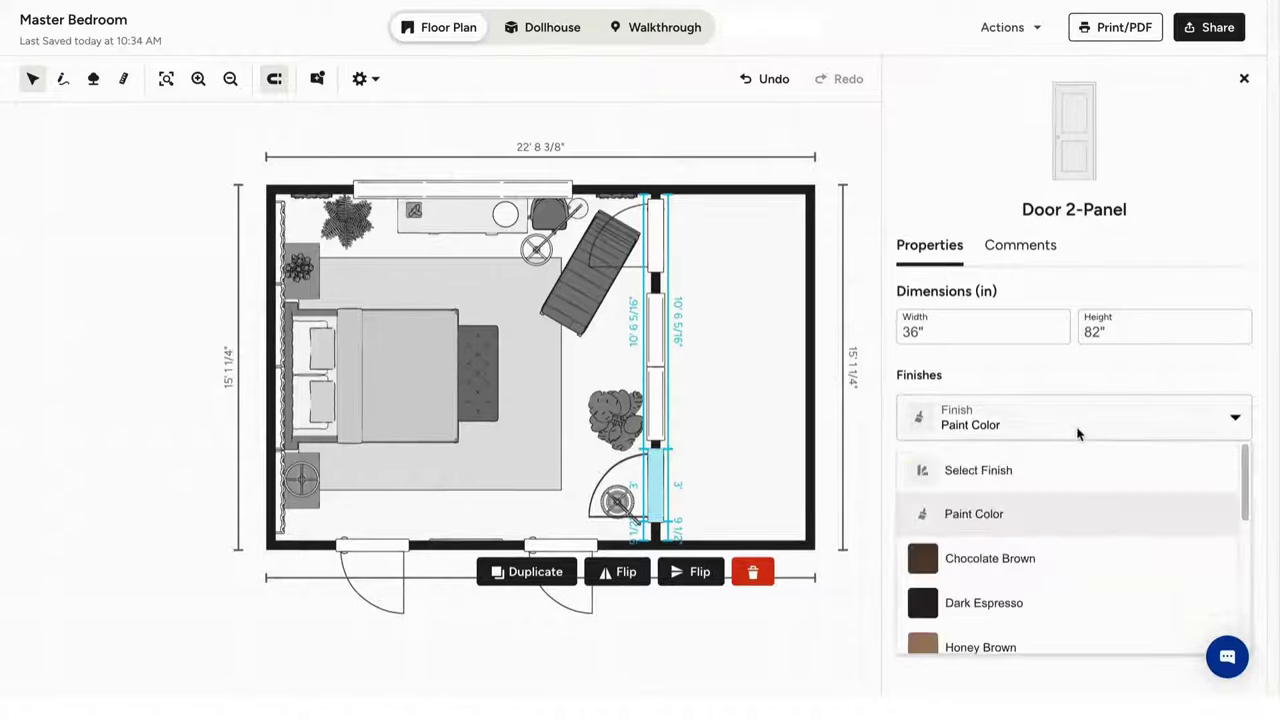
left_click(1024, 513)
left_click(1033, 497)
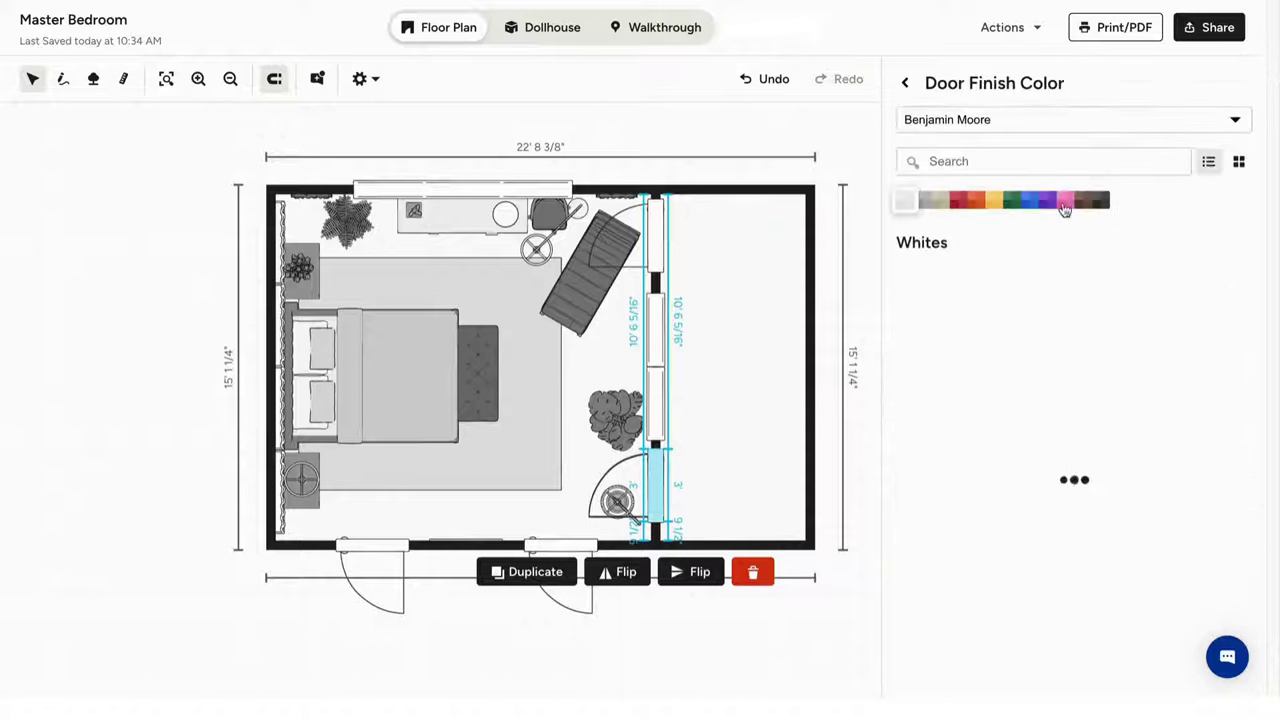
left_click(1051, 118)
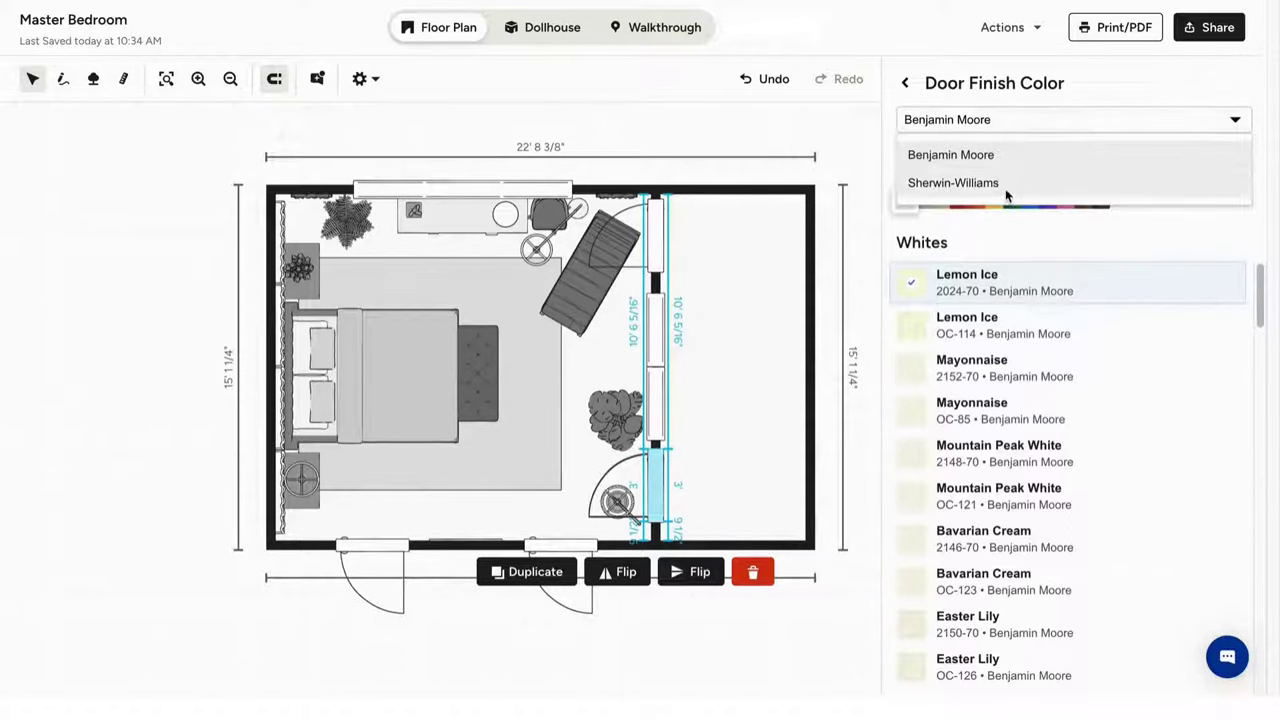
left_click(867, 130)
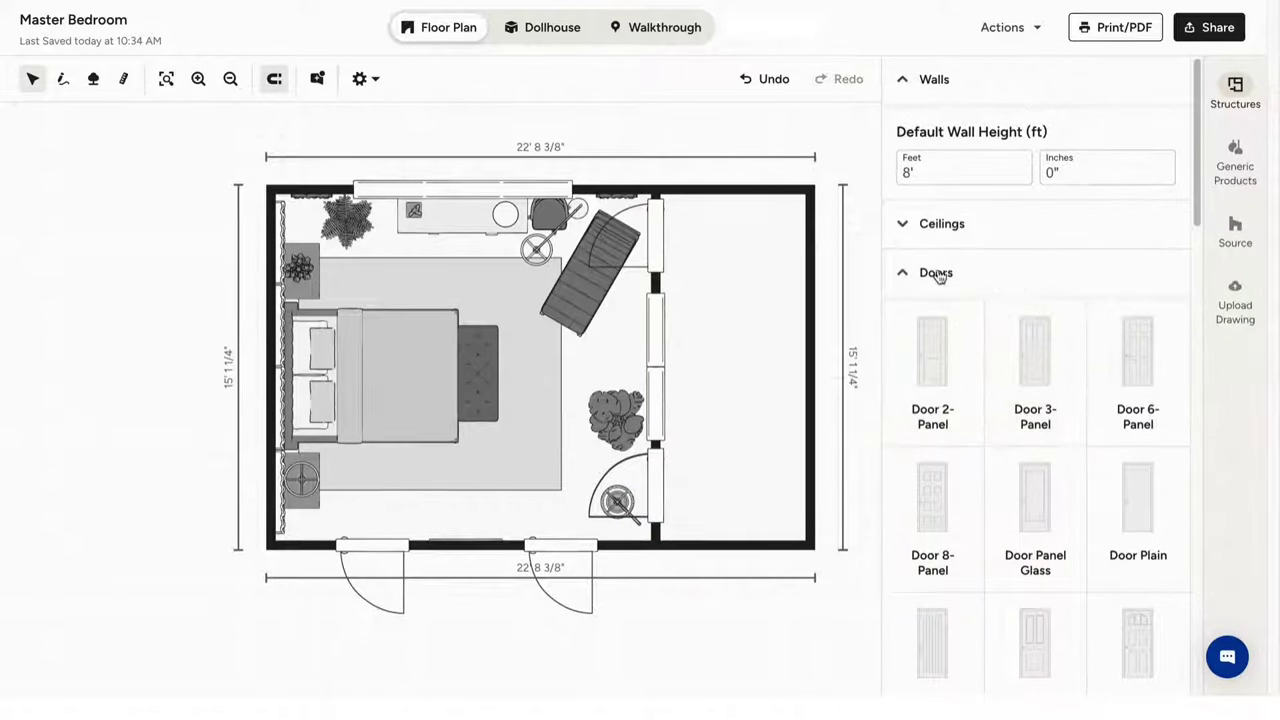
Set the right-hand room's ceiling to Flat at an 8' base height.
left_click(950, 225)
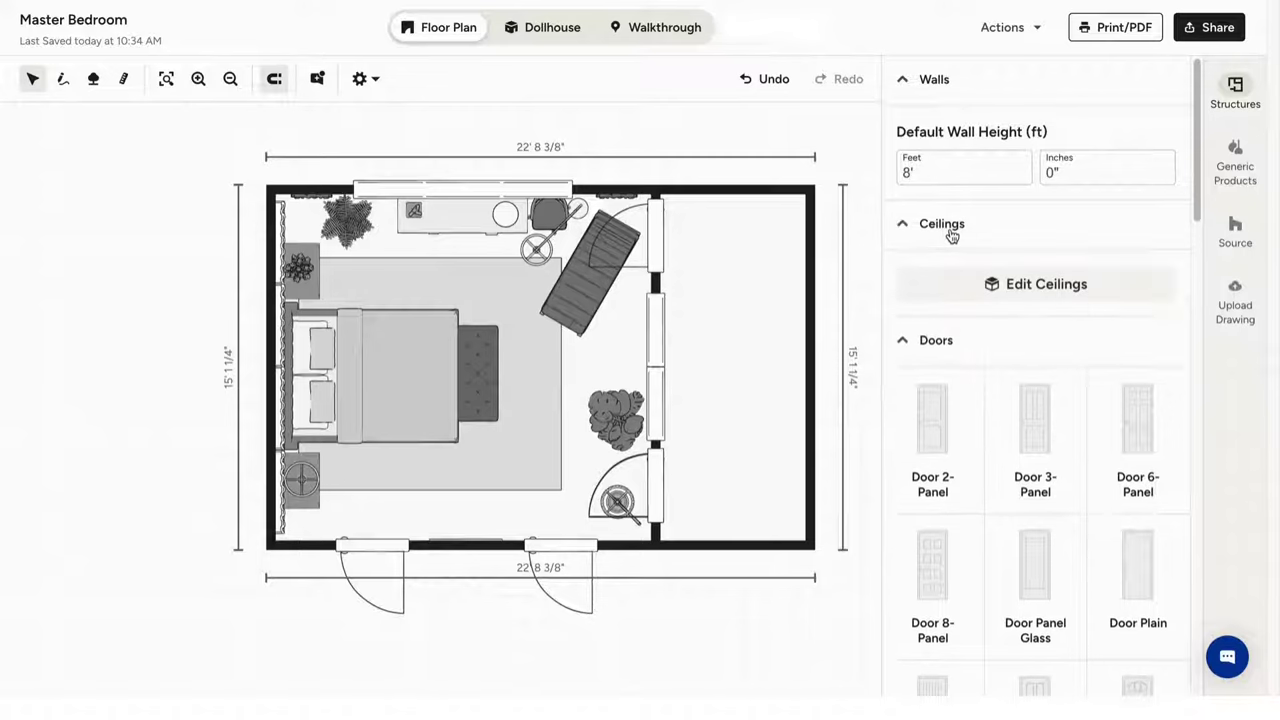
left_click(1030, 286)
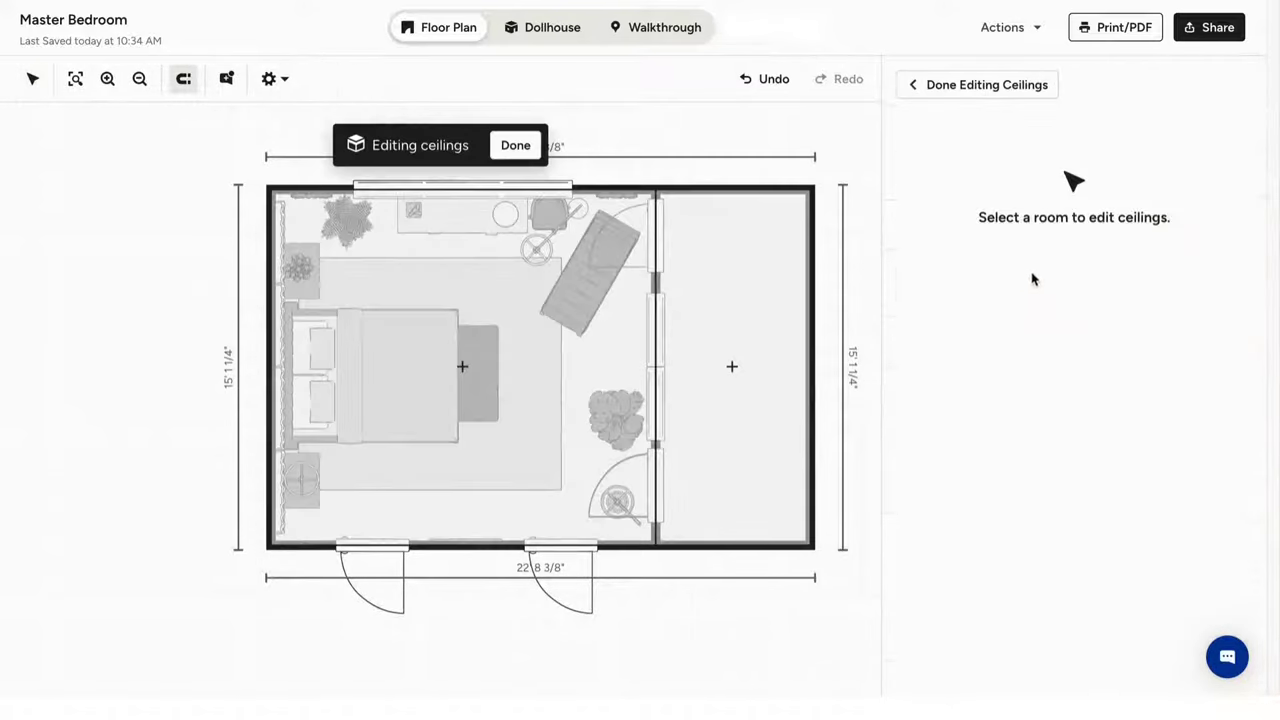
left_click(741, 345)
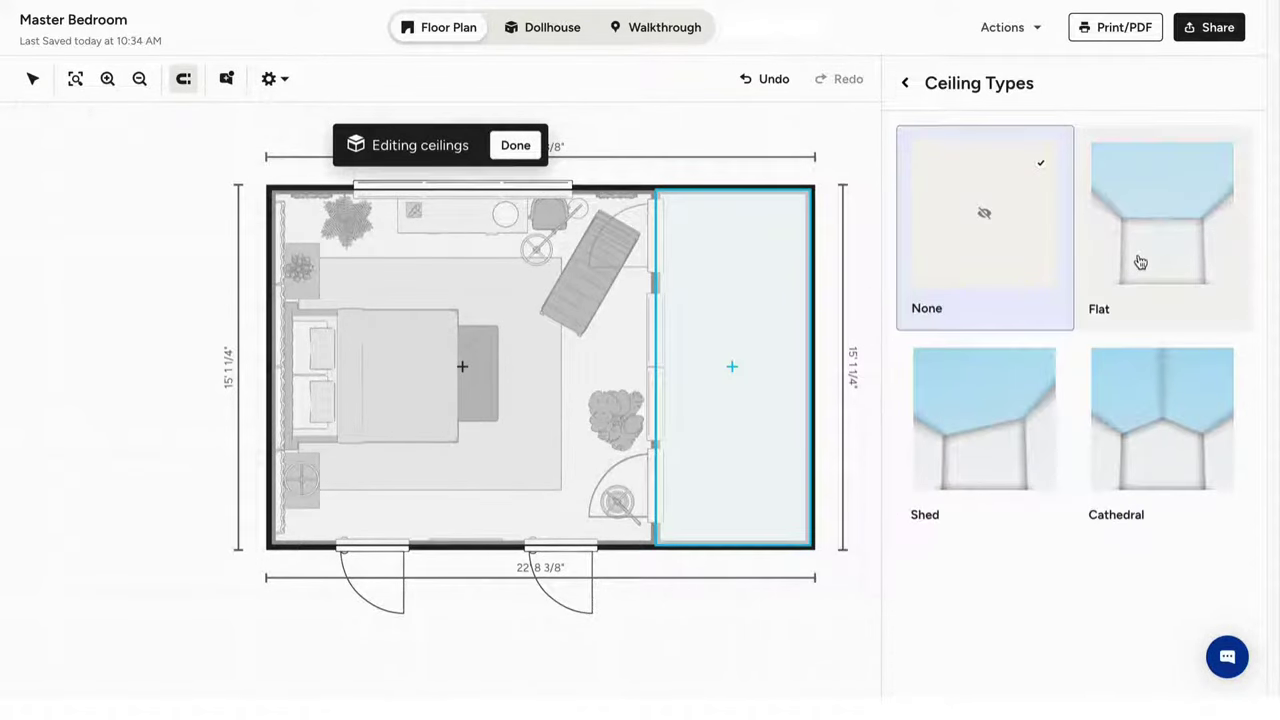
left_click(1137, 263)
left_click(908, 84)
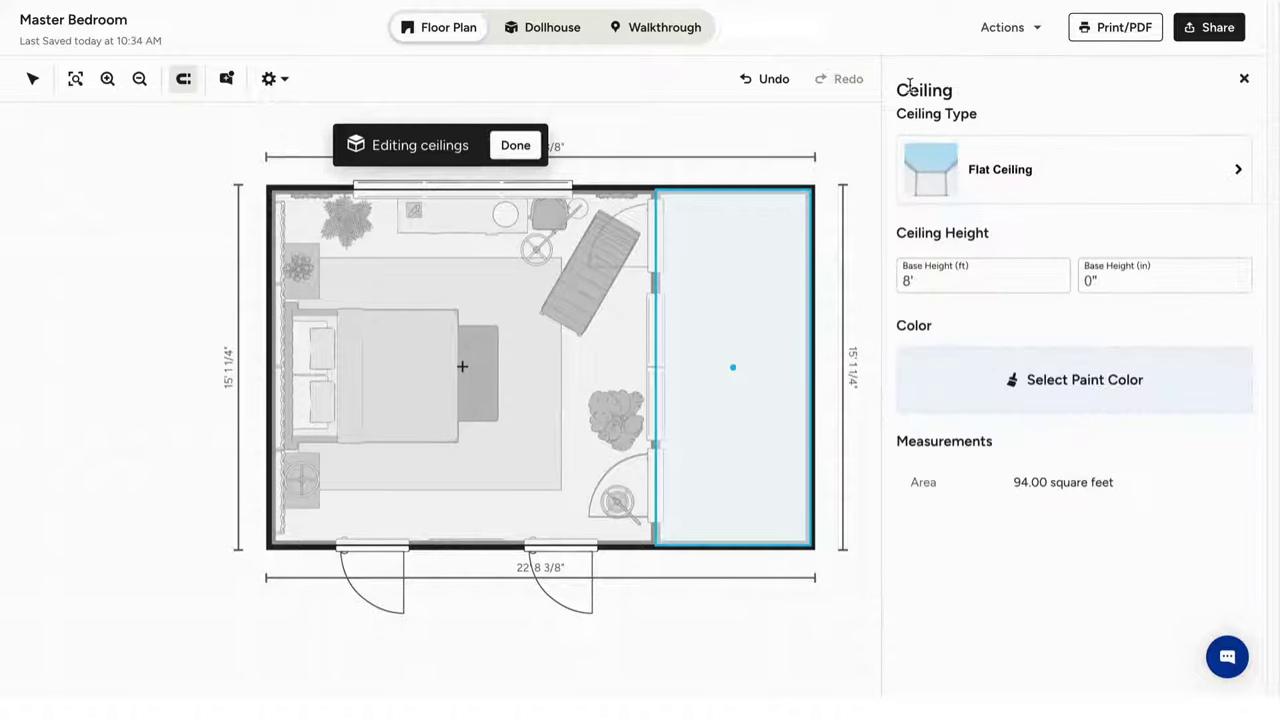
left_click(1244, 78)
Place a 24" Dryer from Laundry Products in the side room's top-right corner with Matte Black hardware.
left_click(942, 85)
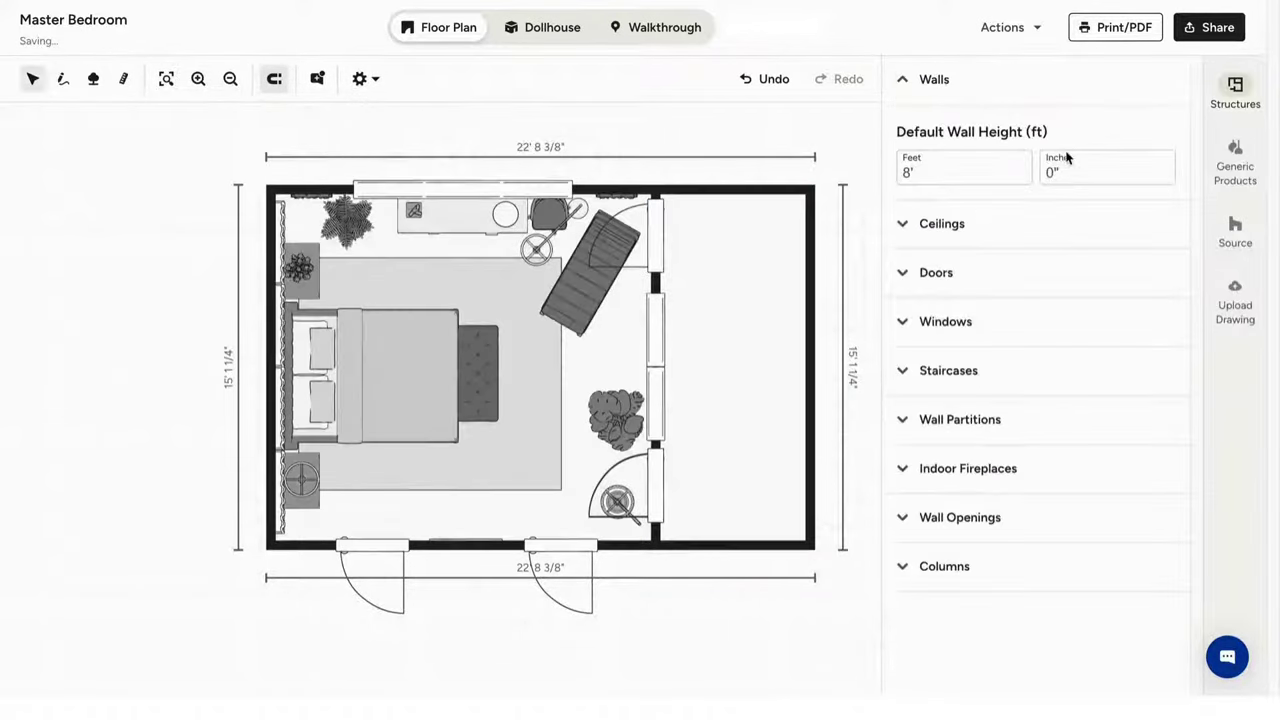
left_click(1219, 183)
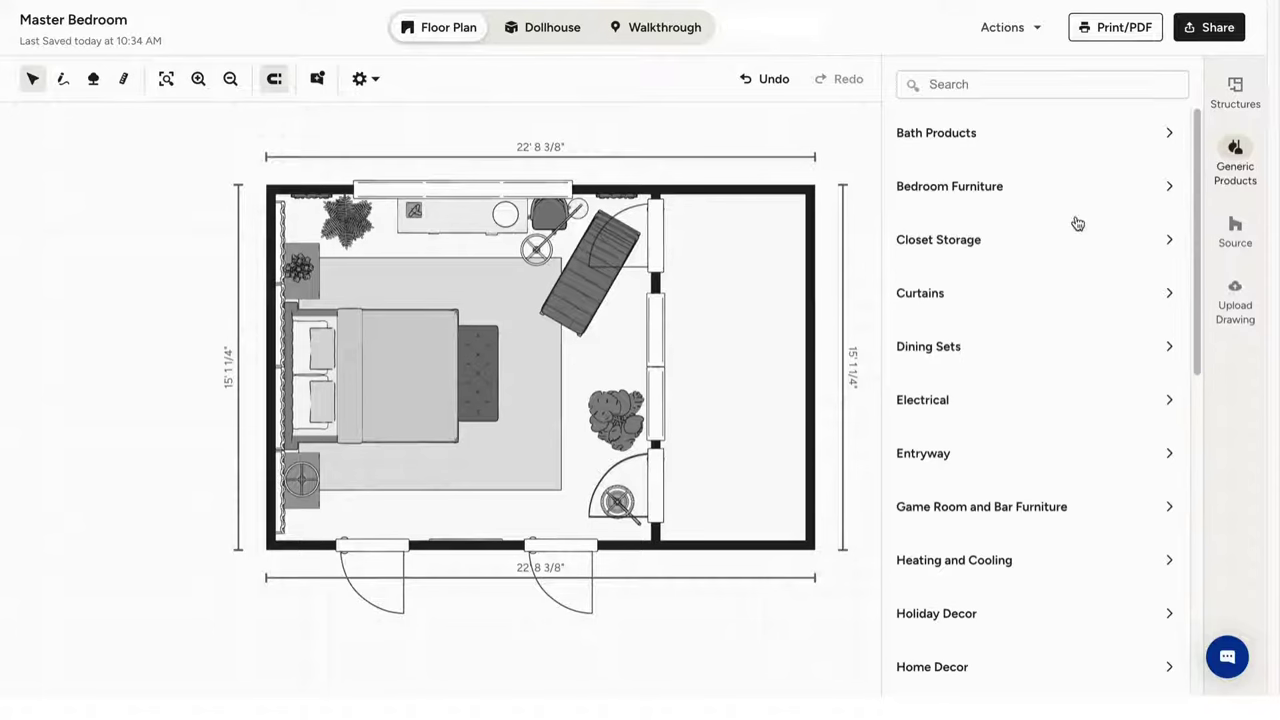
scroll(1036, 375, "down", 1)
scroll(1028, 403, "down", 5)
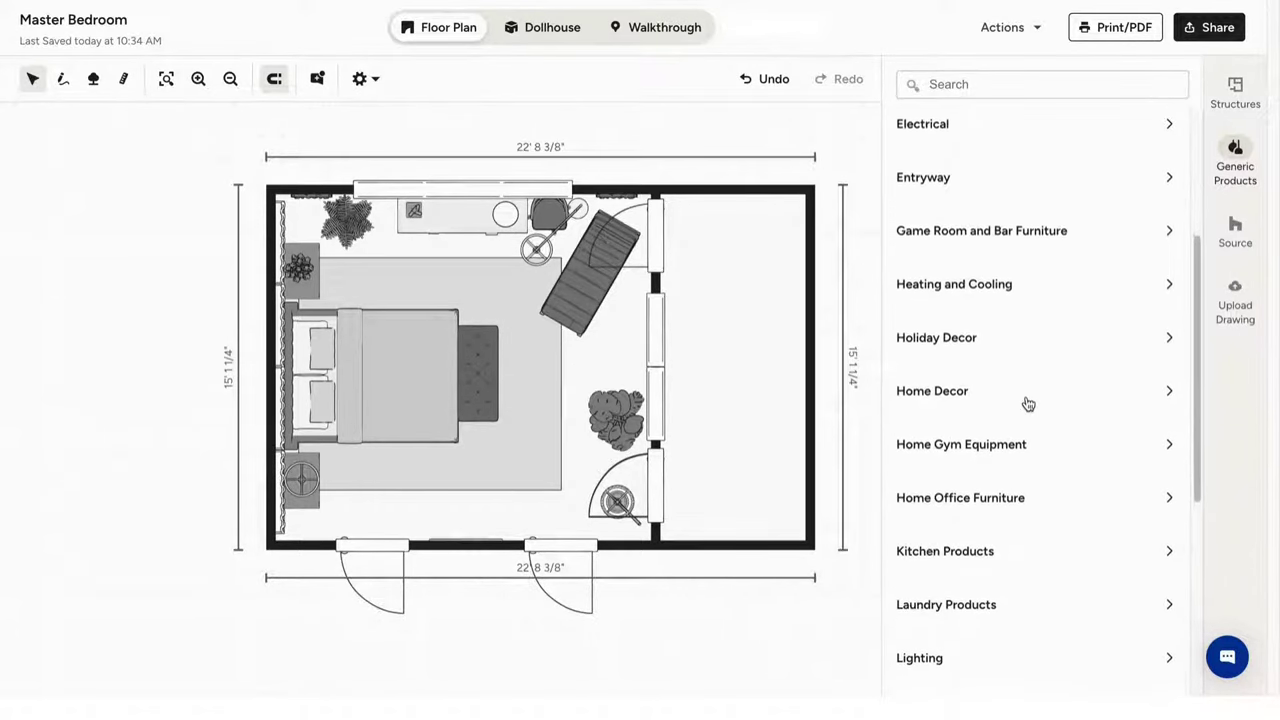
scroll(1026, 403, "down", 1)
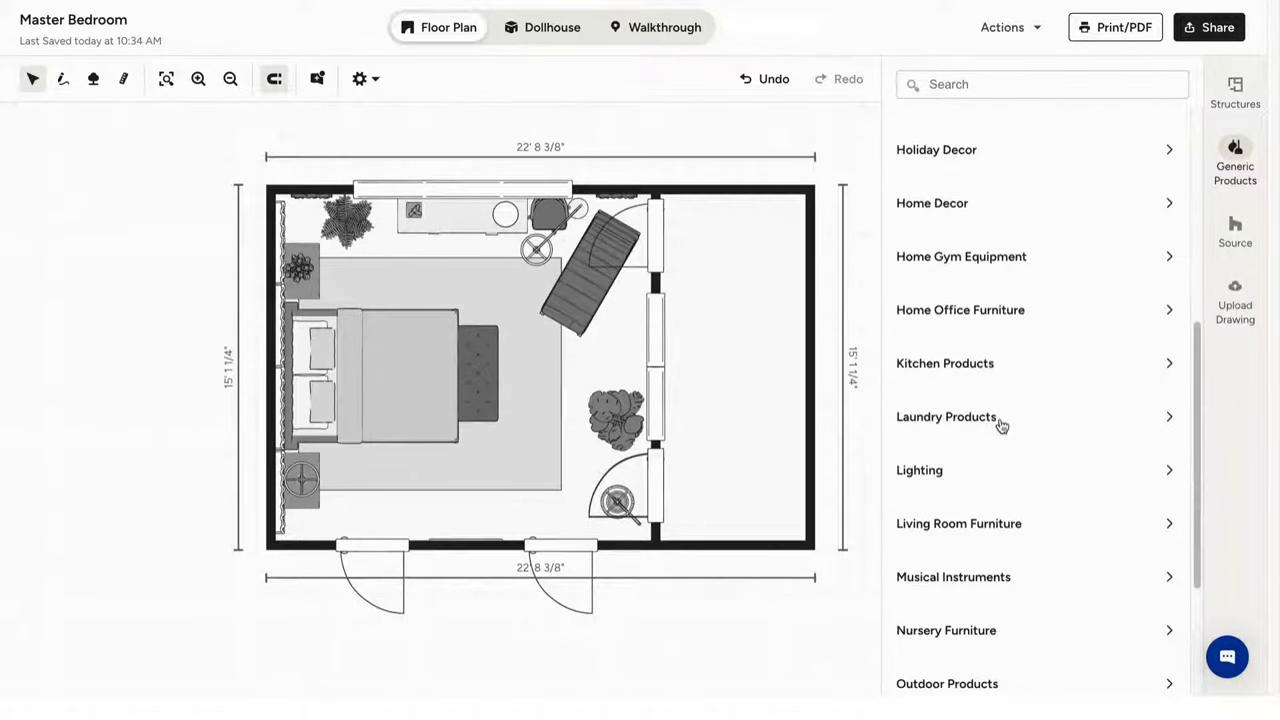
left_click(1000, 421)
left_click(1113, 263)
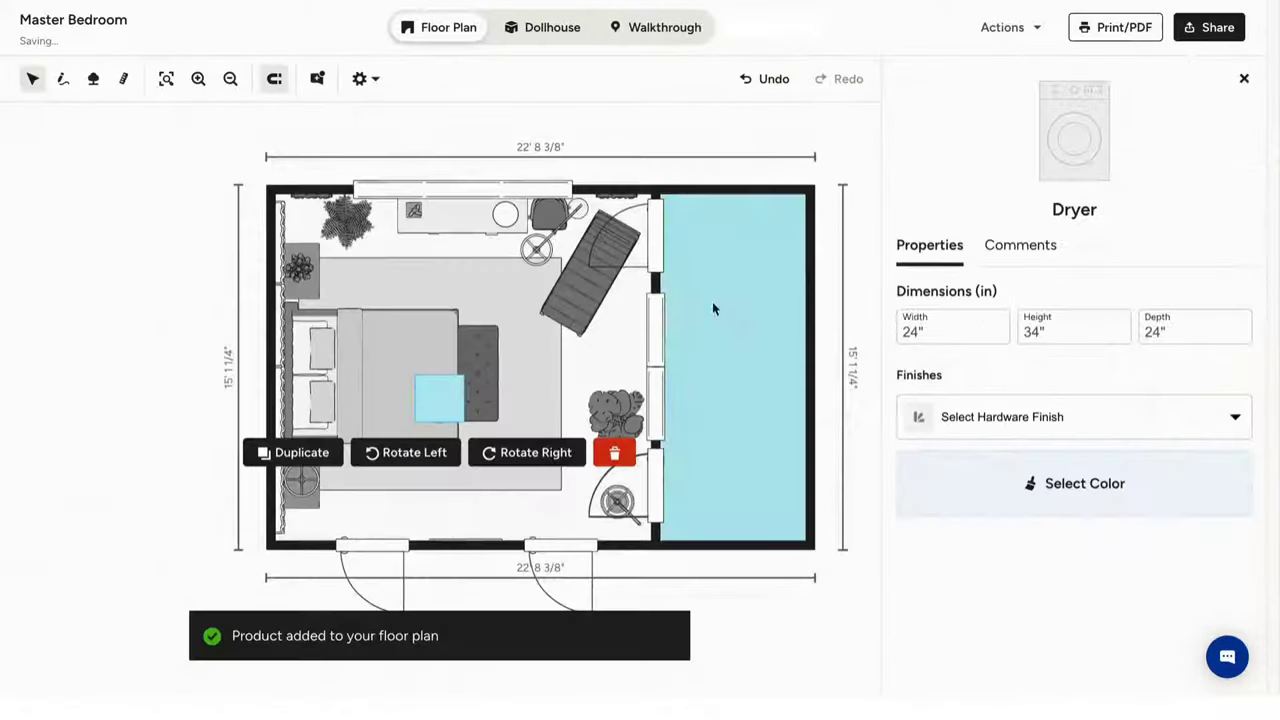
left_click_drag(443, 391, 788, 218)
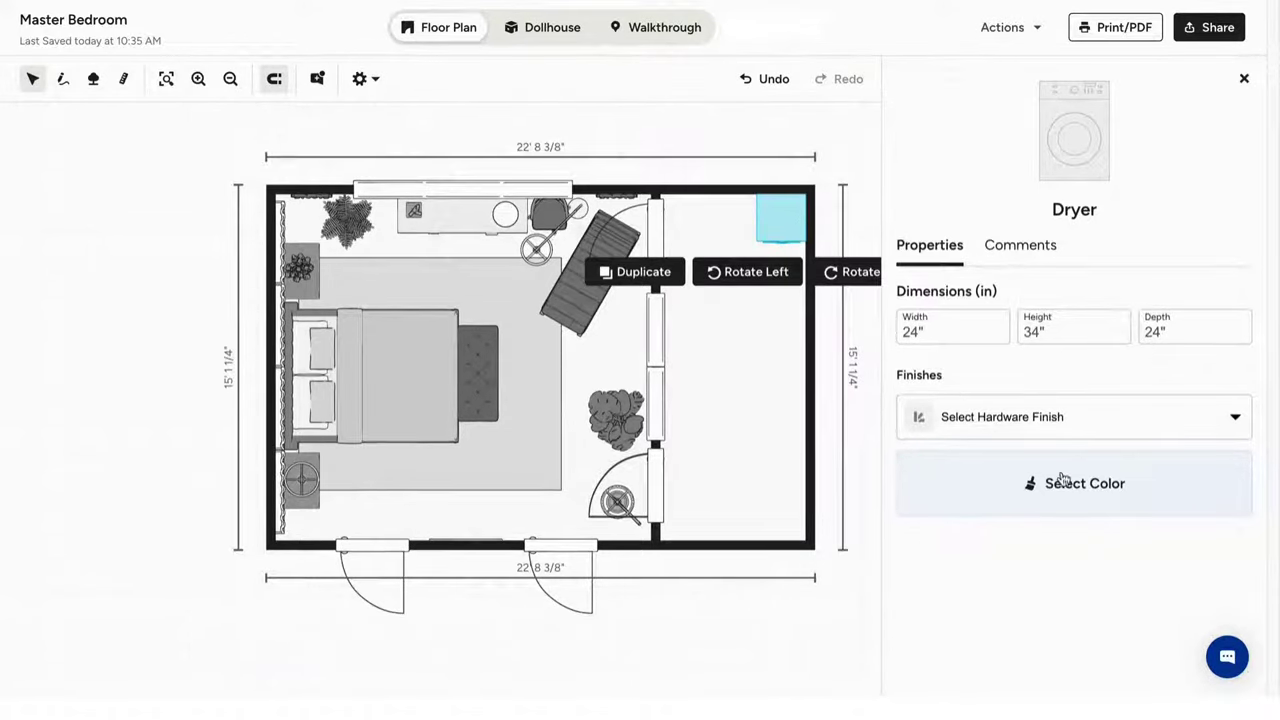
left_click(1163, 425)
left_click(1034, 511)
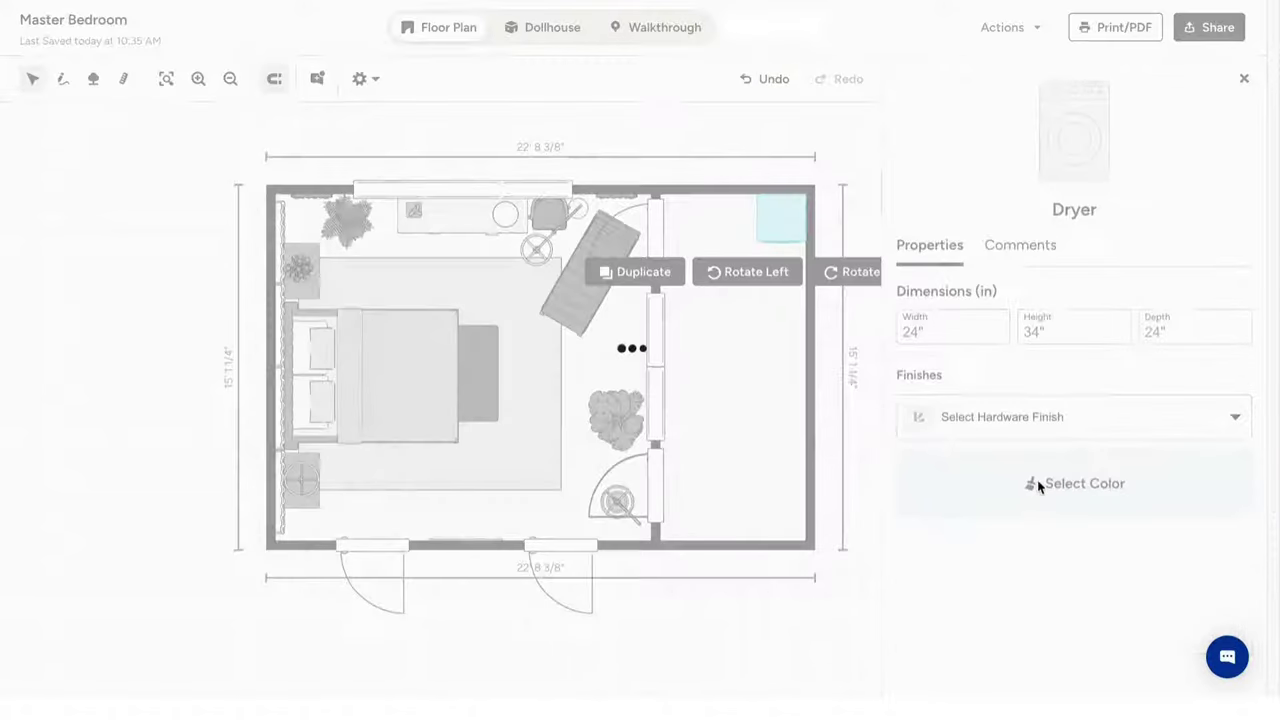
Add The Sequoia Bathroom Vanity (30" wide) from Source's Bath category against the side room's top wall.
left_click(1245, 79)
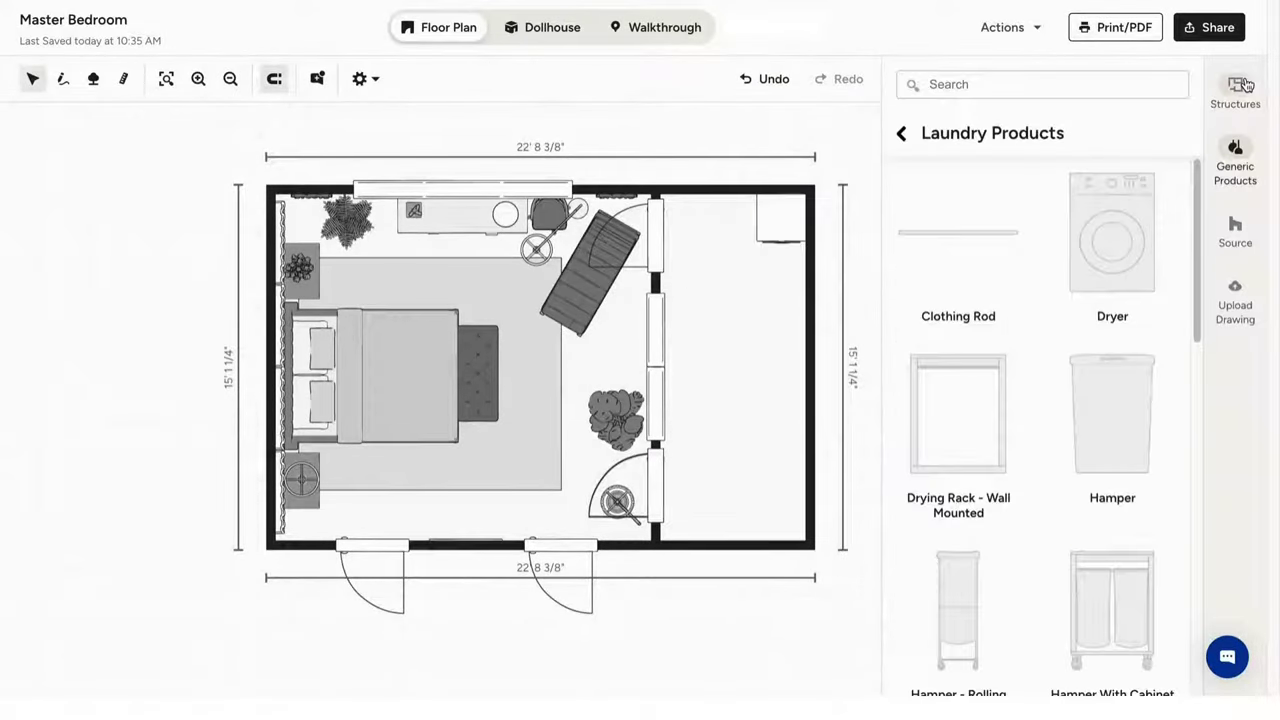
left_click(1236, 220)
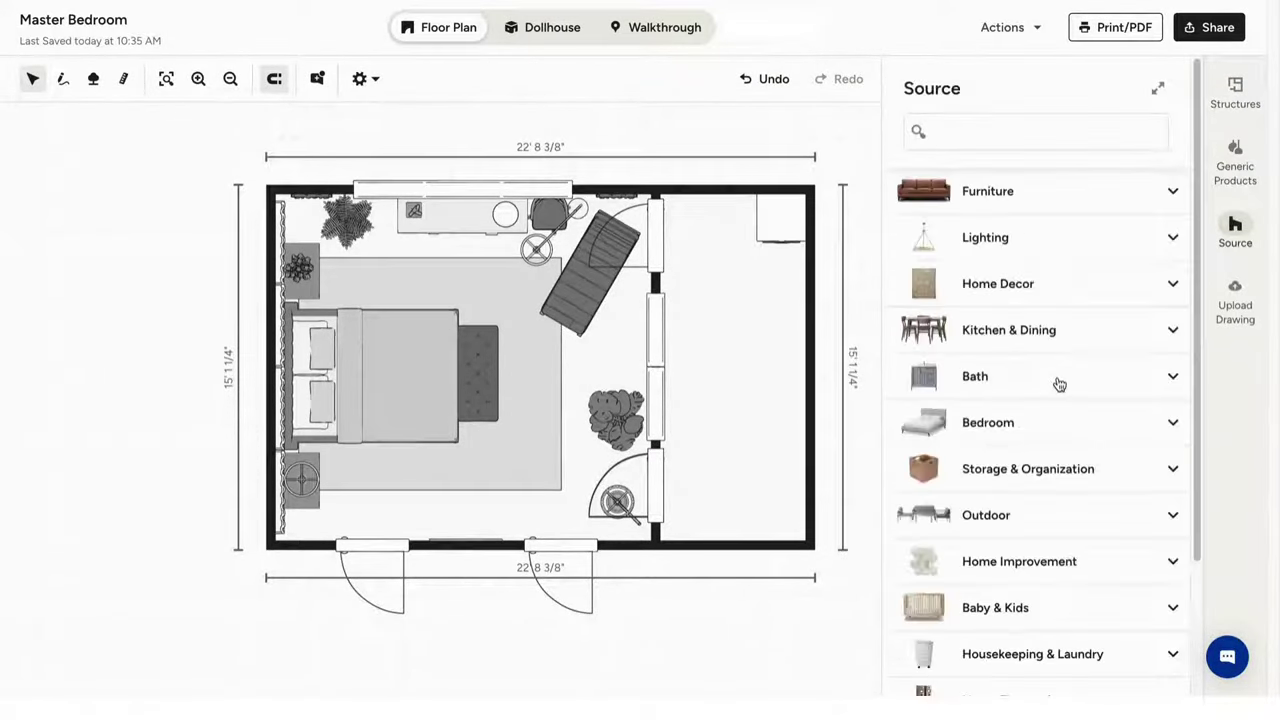
scroll(1059, 385, "down", 2)
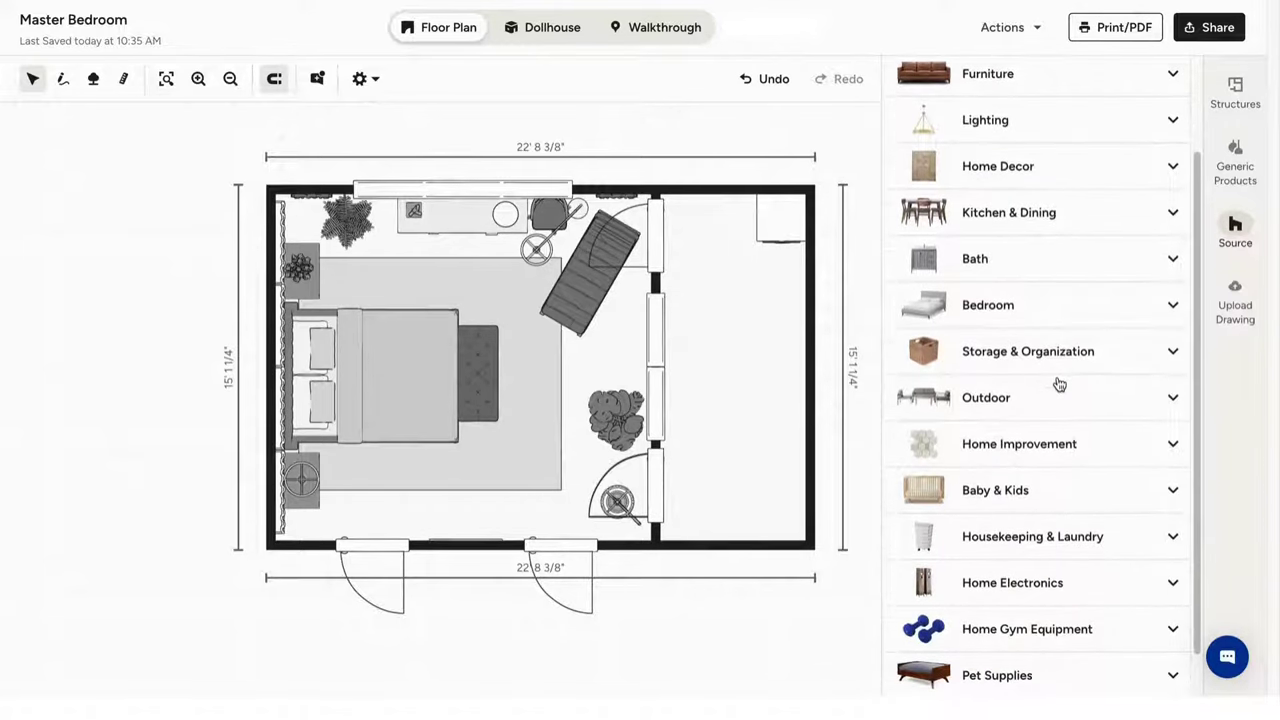
scroll(1081, 280, "down", 1)
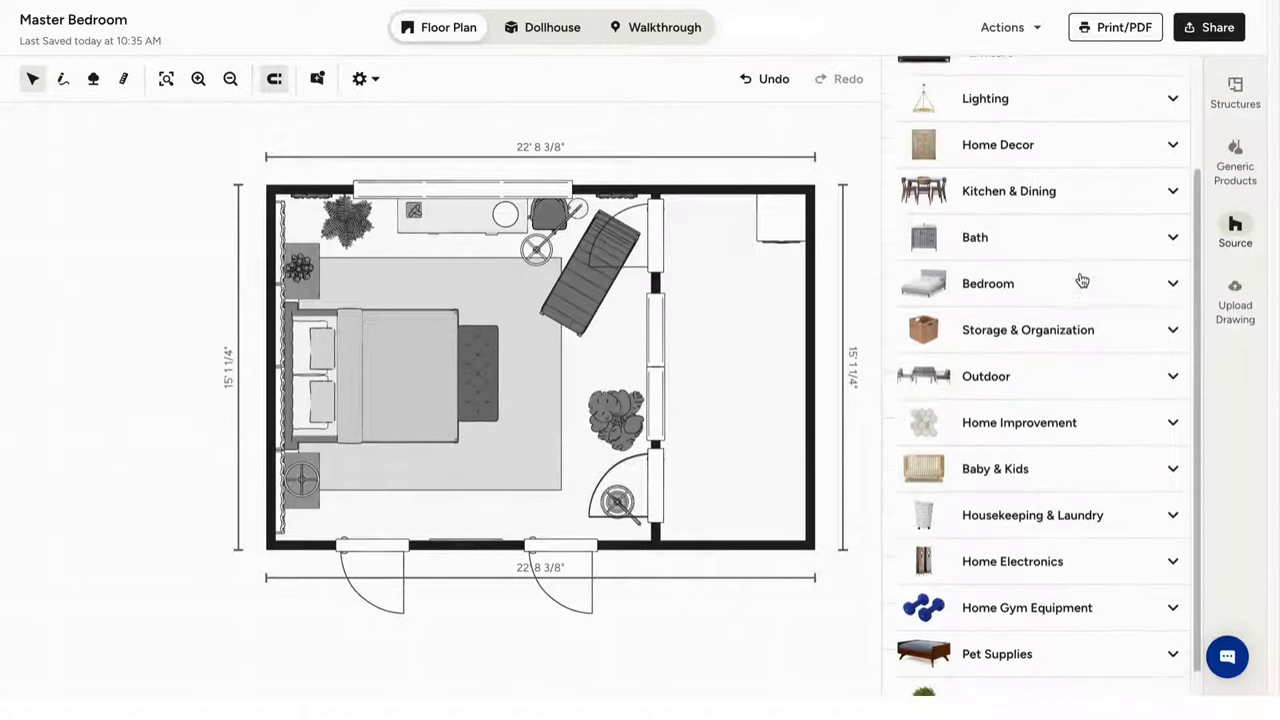
left_click(1081, 254)
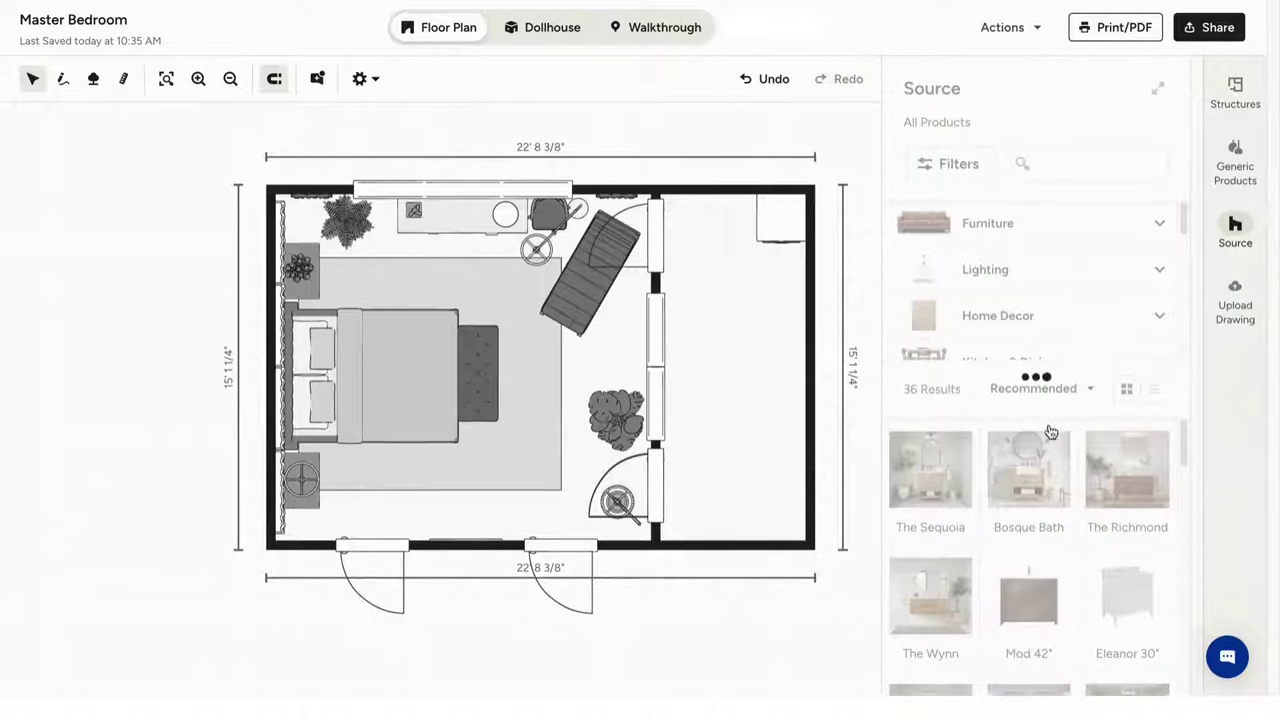
left_click(948, 481)
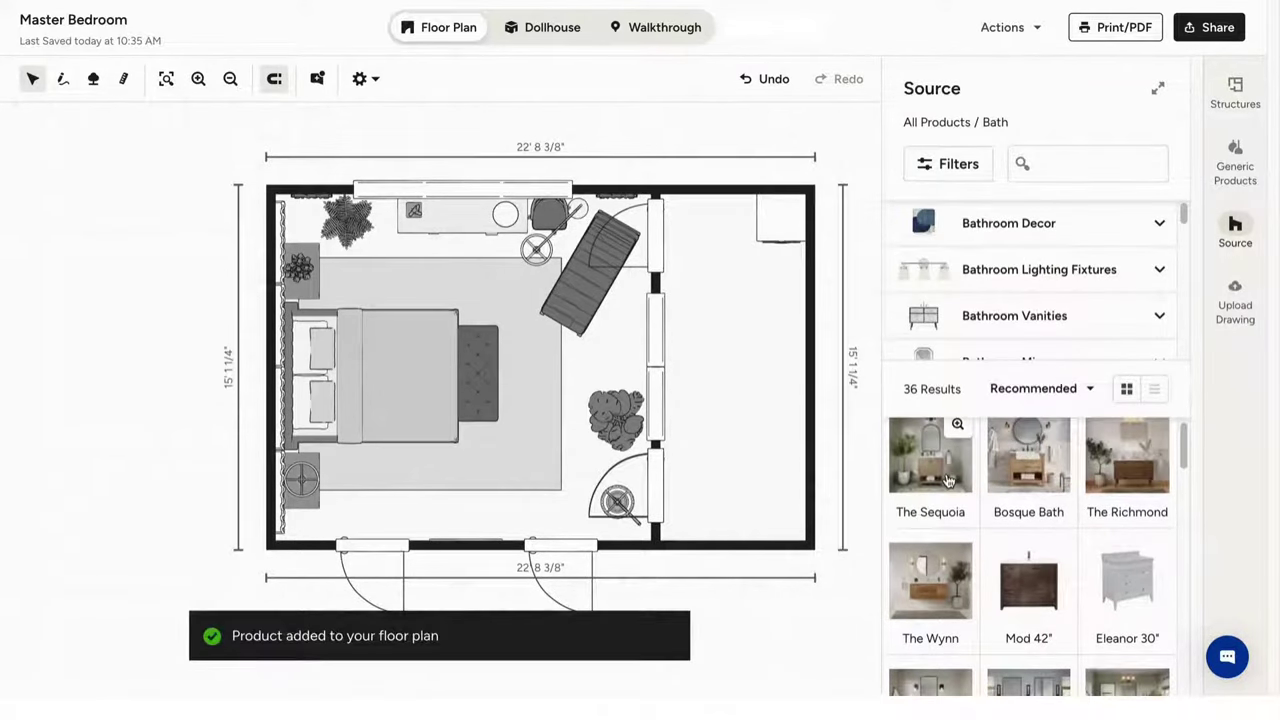
left_click_drag(449, 403, 742, 214)
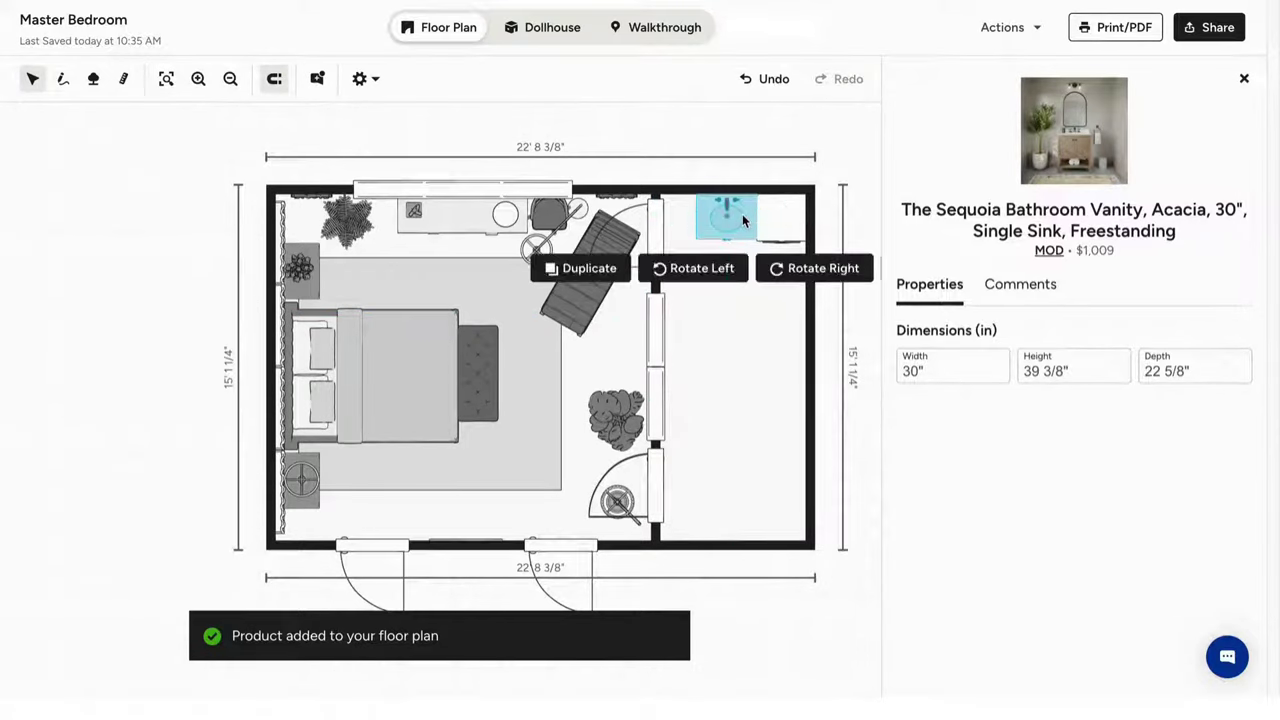
Select the side room and view the plan in Dollhouse 3D, orbited to face it.
left_click(751, 358)
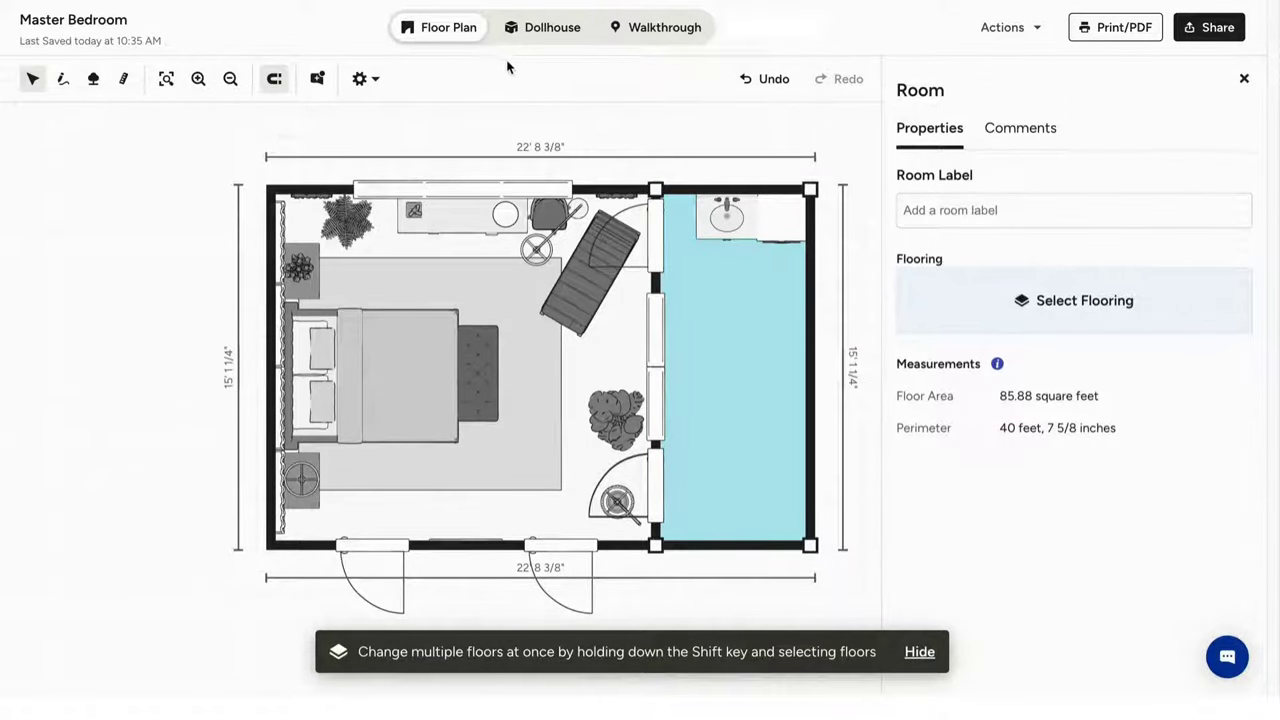
left_click(553, 33)
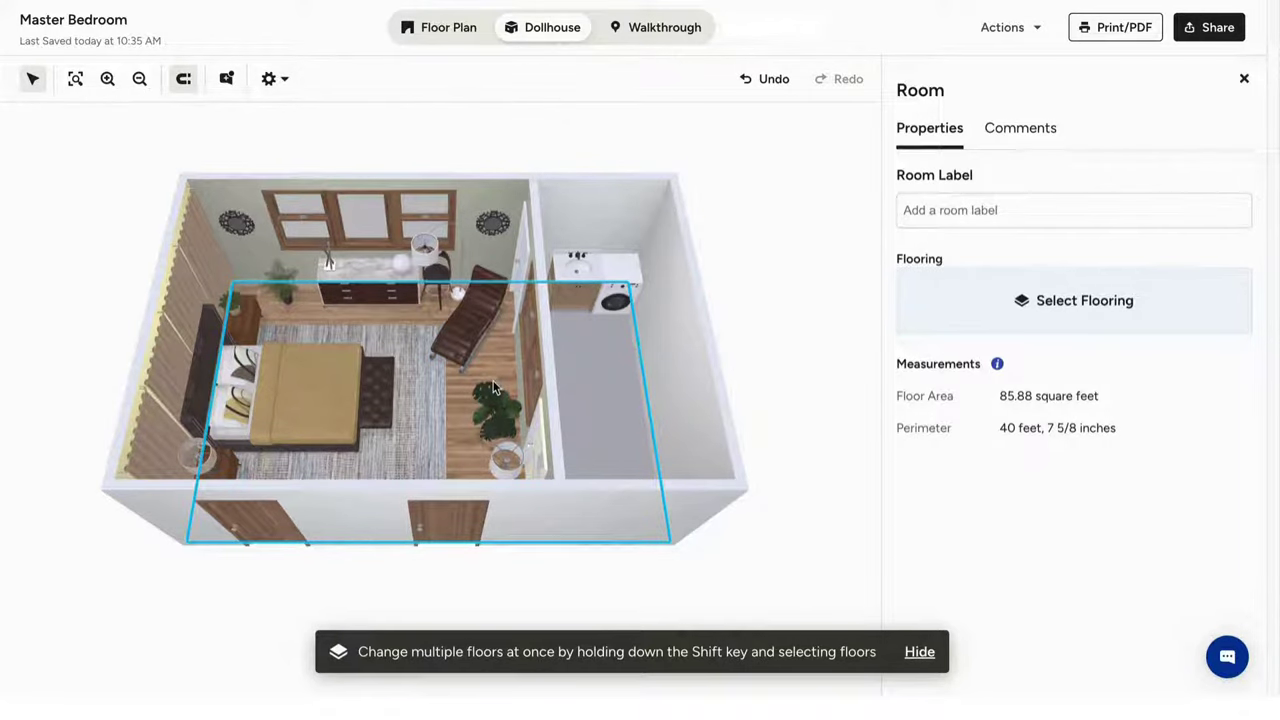
left_click_drag(492, 388, 571, 400)
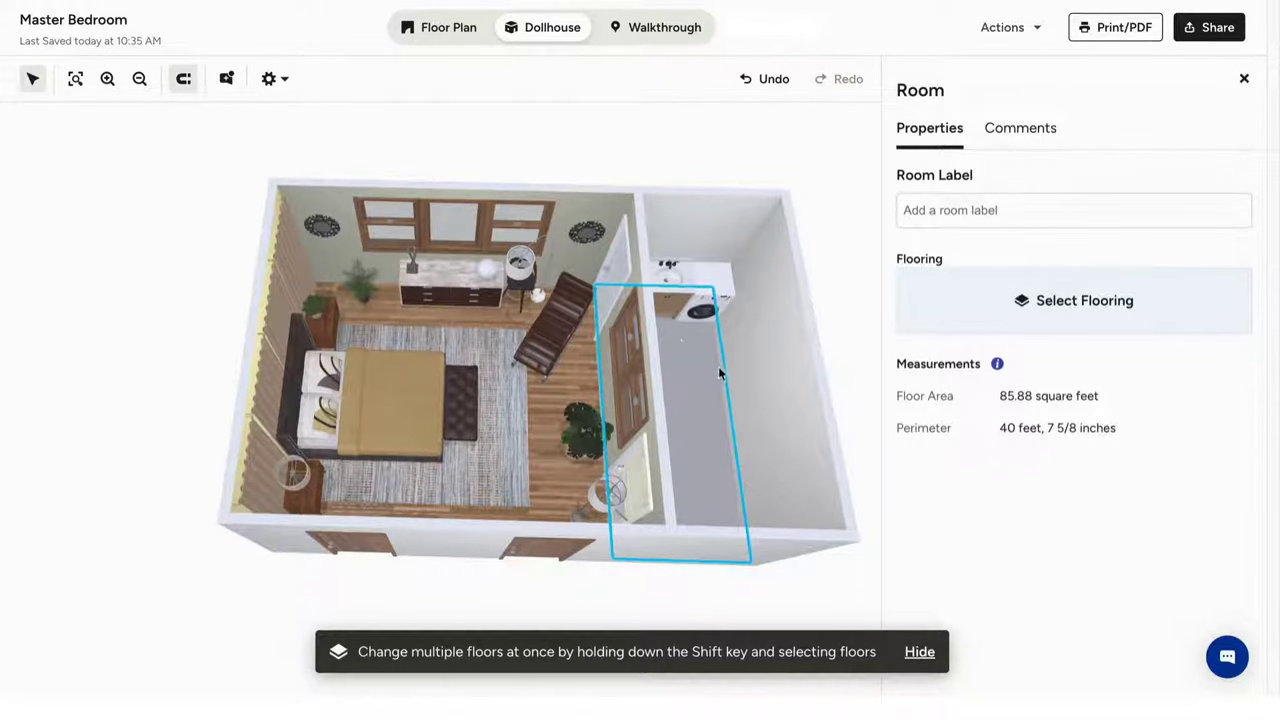
Apply Laminate Antique Oak from the Wood flooring library to the side room's floor.
left_click(715, 285)
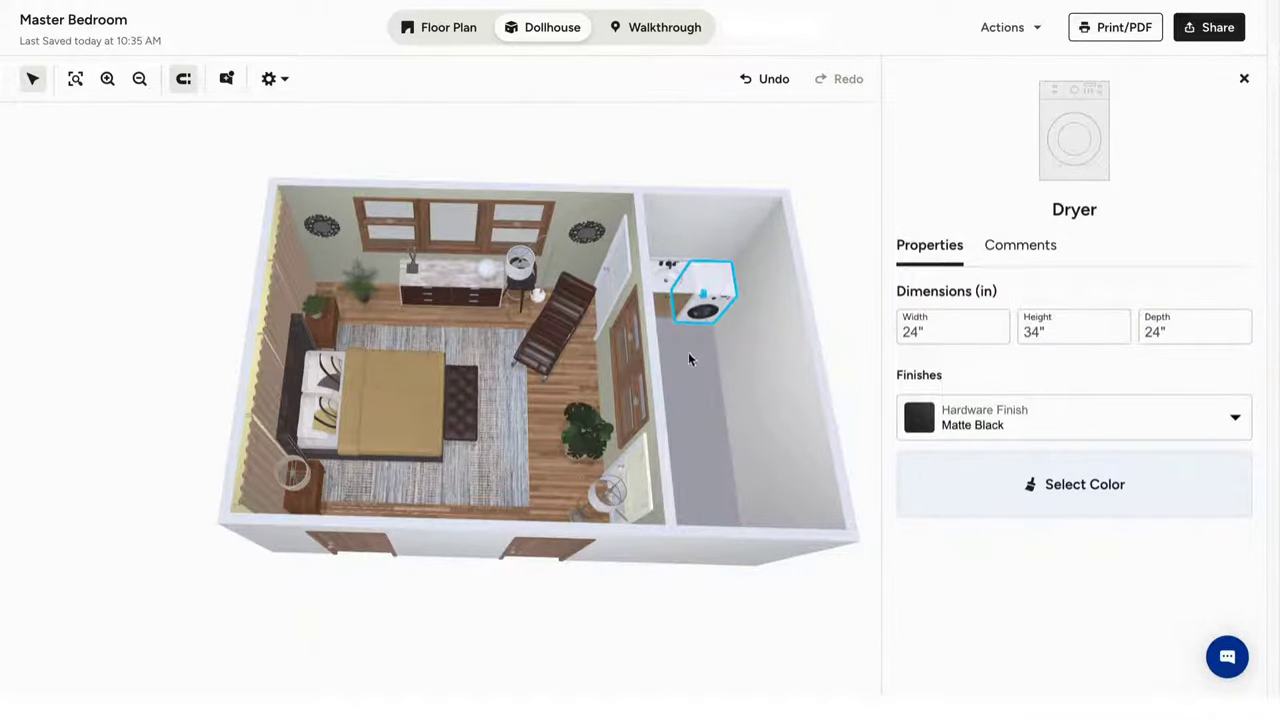
left_click(688, 352)
left_click(711, 290)
left_click(726, 408)
left_click(709, 410)
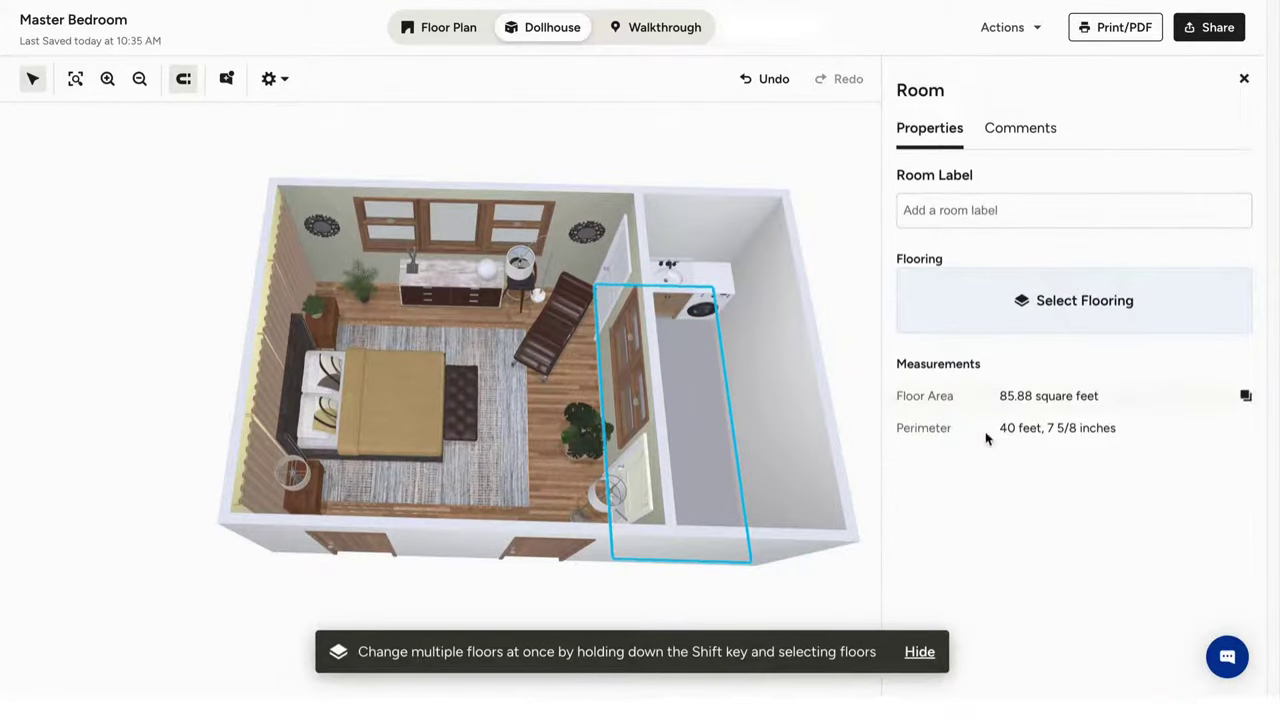
left_click(1131, 308)
left_click(986, 318)
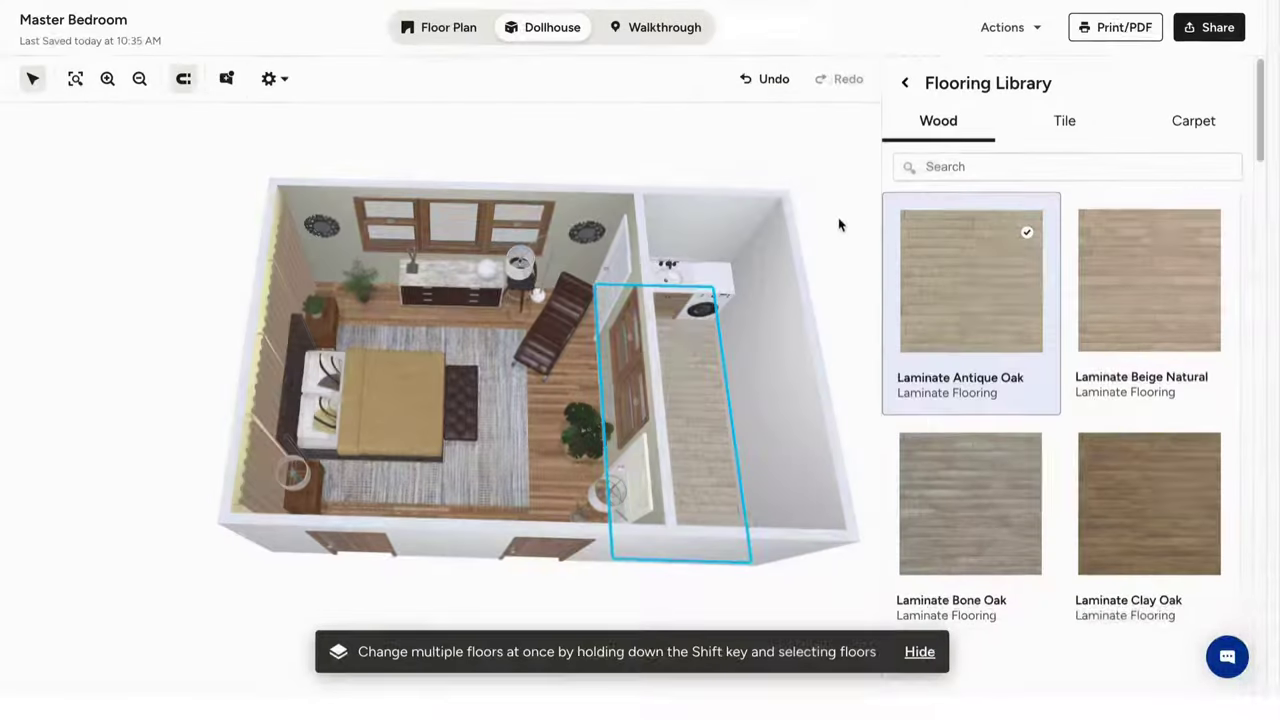
left_click(813, 167)
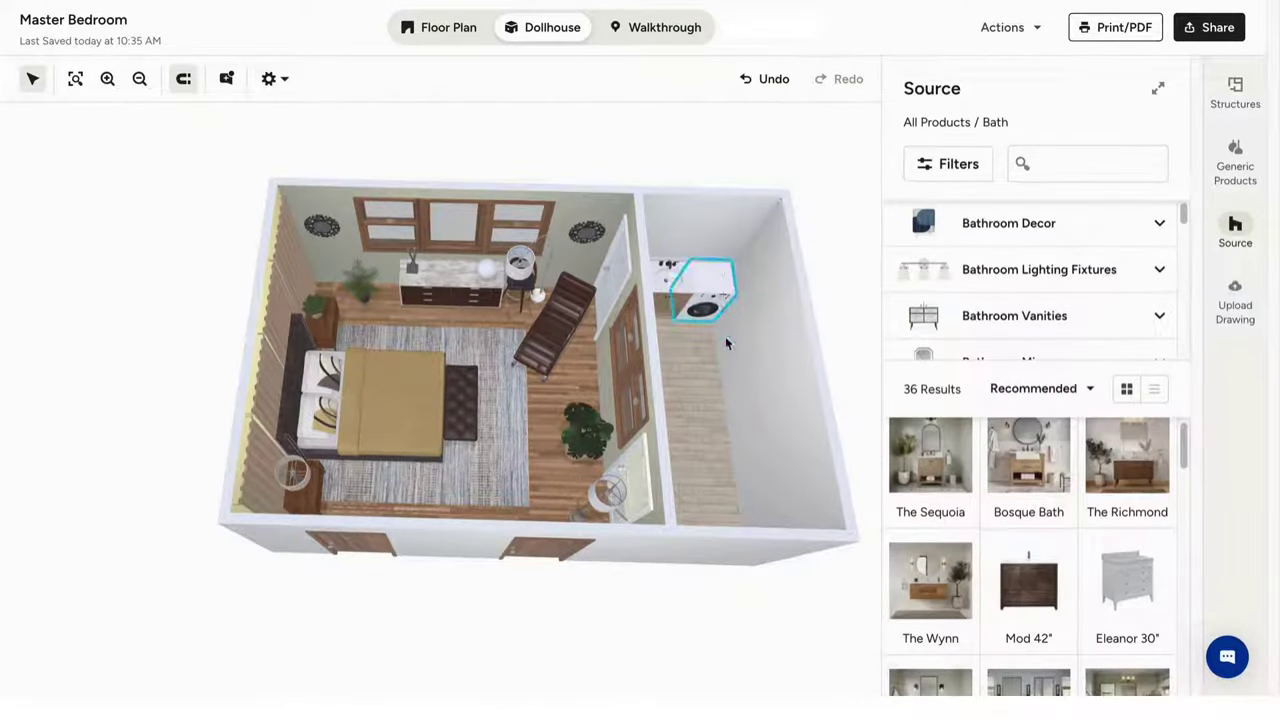
left_click(700, 375)
Choose Bath as the side room's label and submit the client comment 'Review the measurements'.
left_click(966, 205)
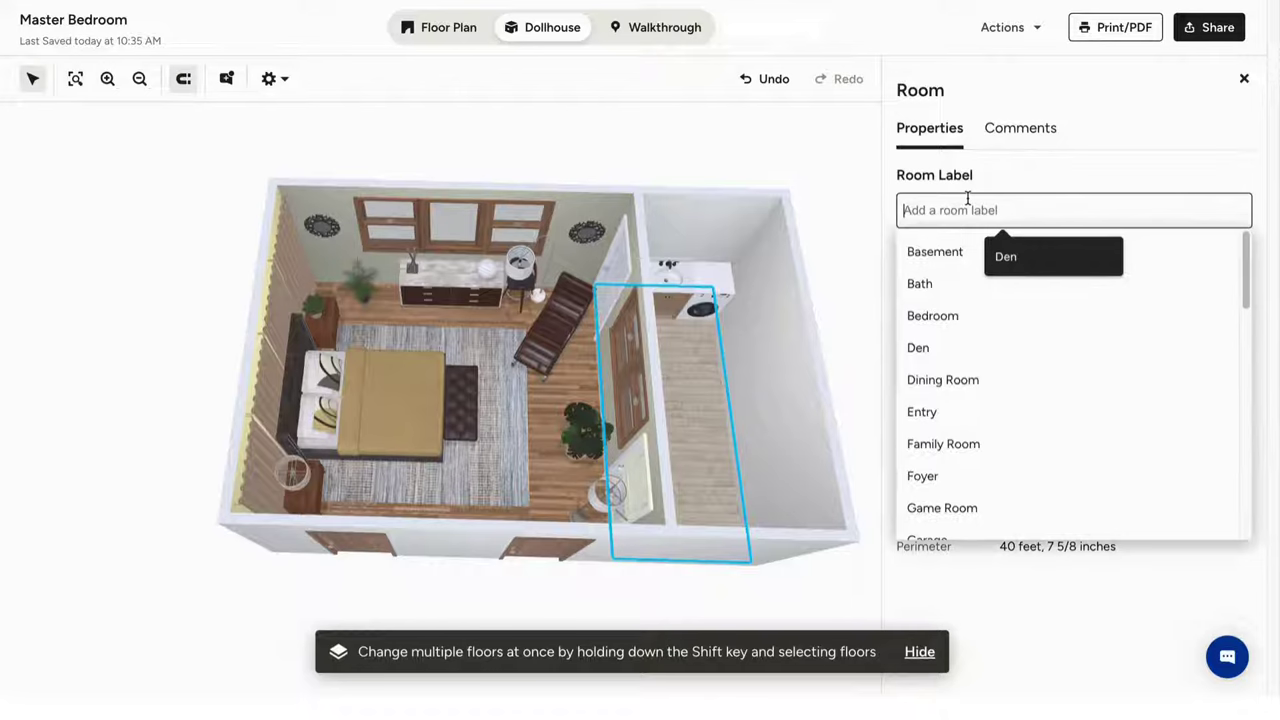
left_click(922, 284)
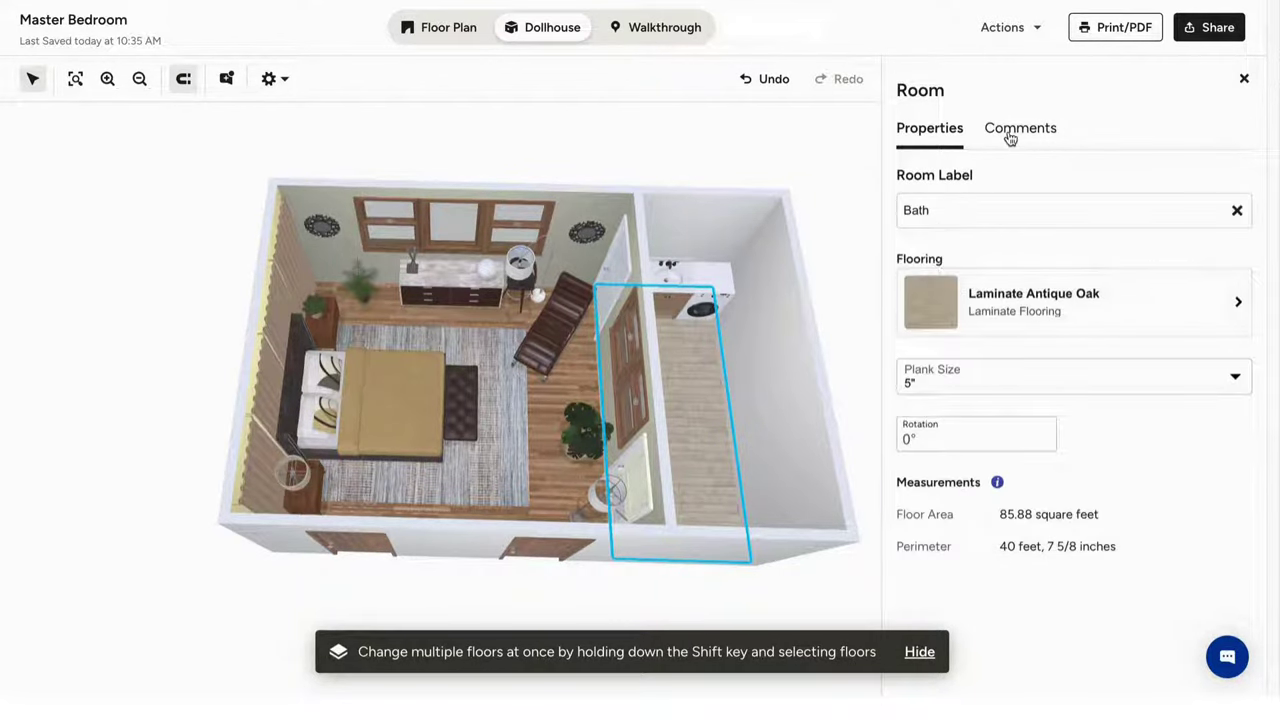
left_click(1010, 138)
left_click(955, 585)
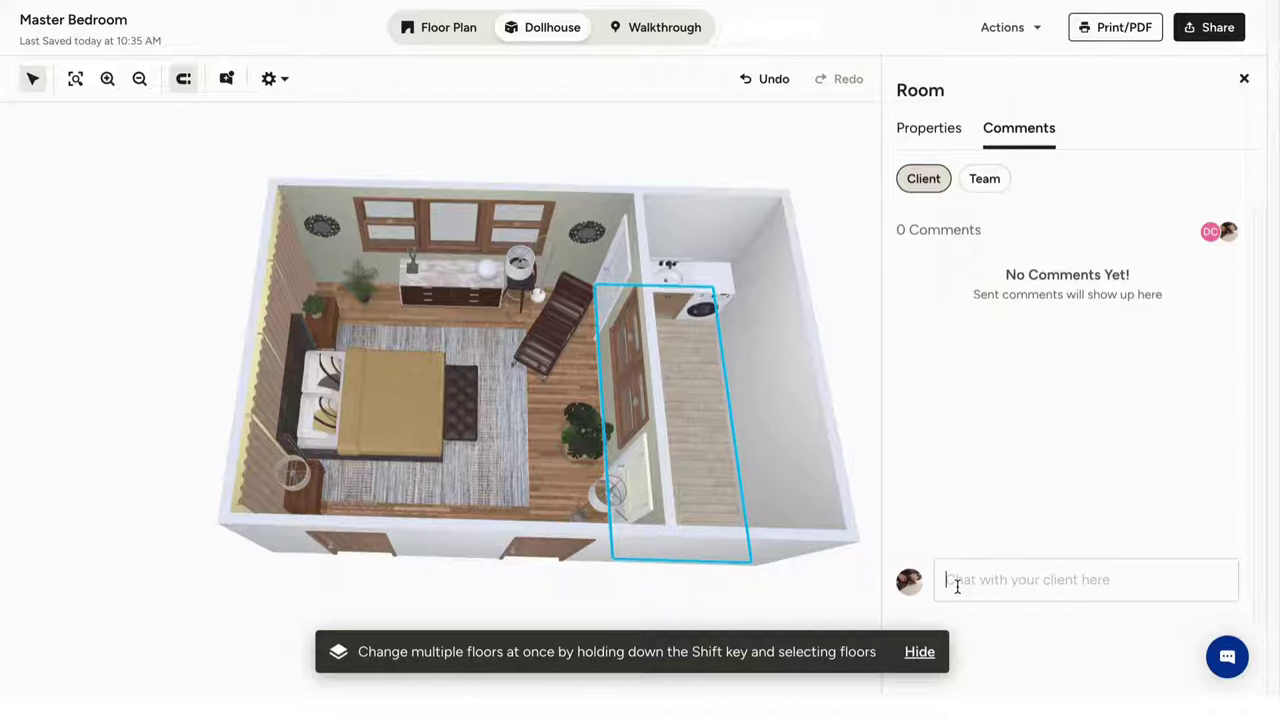
type("Review the")
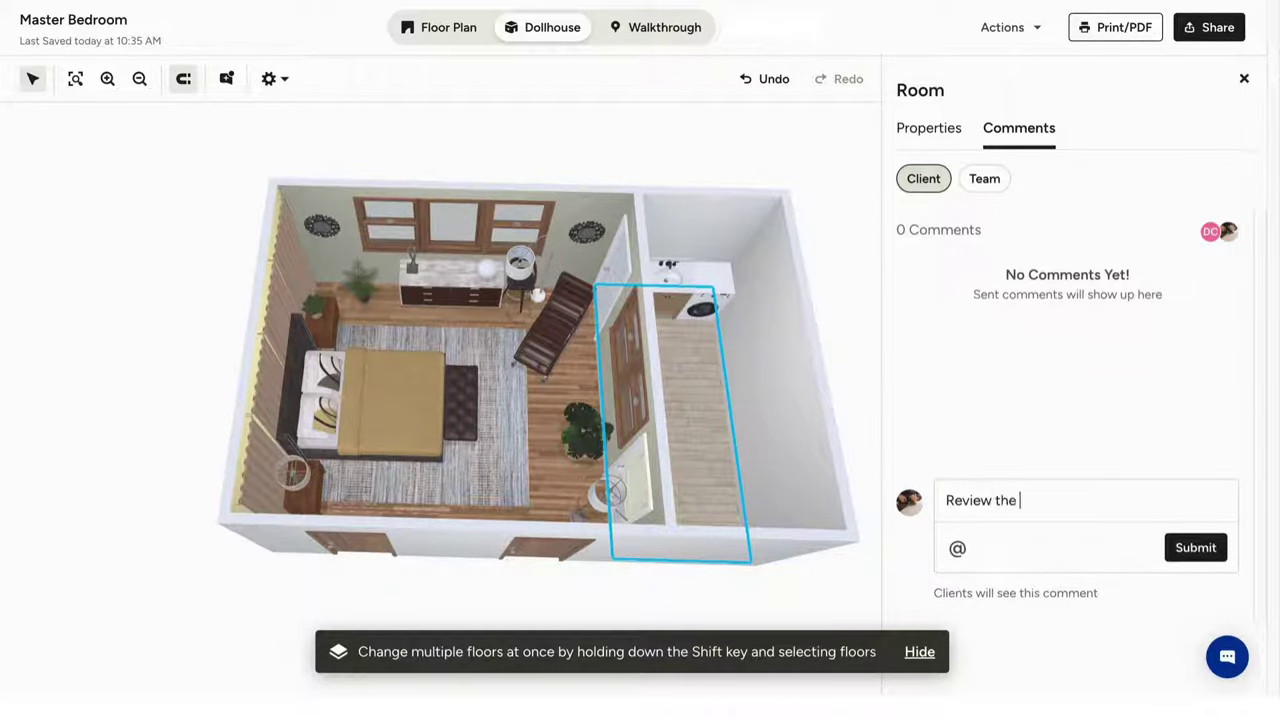
type(" measurements")
left_click(1194, 548)
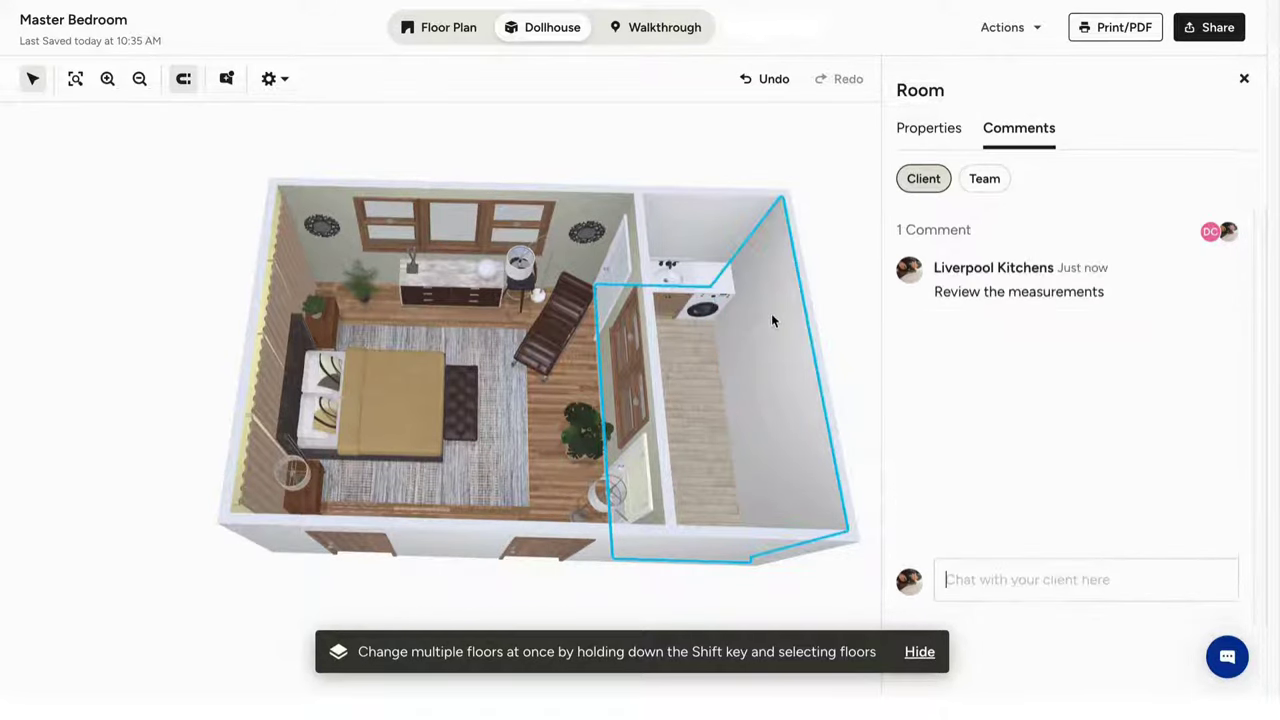
Enter the first-person Walkthrough and turn the camera left toward the chaise and door.
left_click(683, 36)
left_click_drag(528, 423, 774, 554)
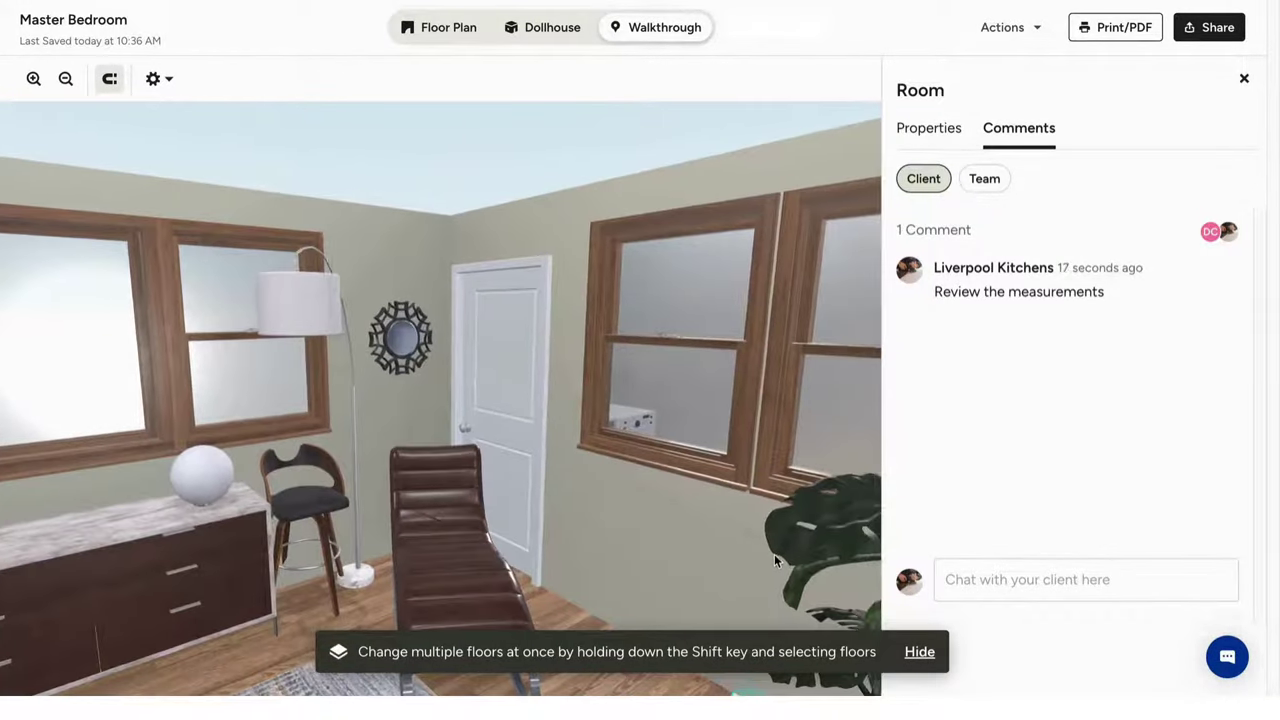
left_click(1003, 32)
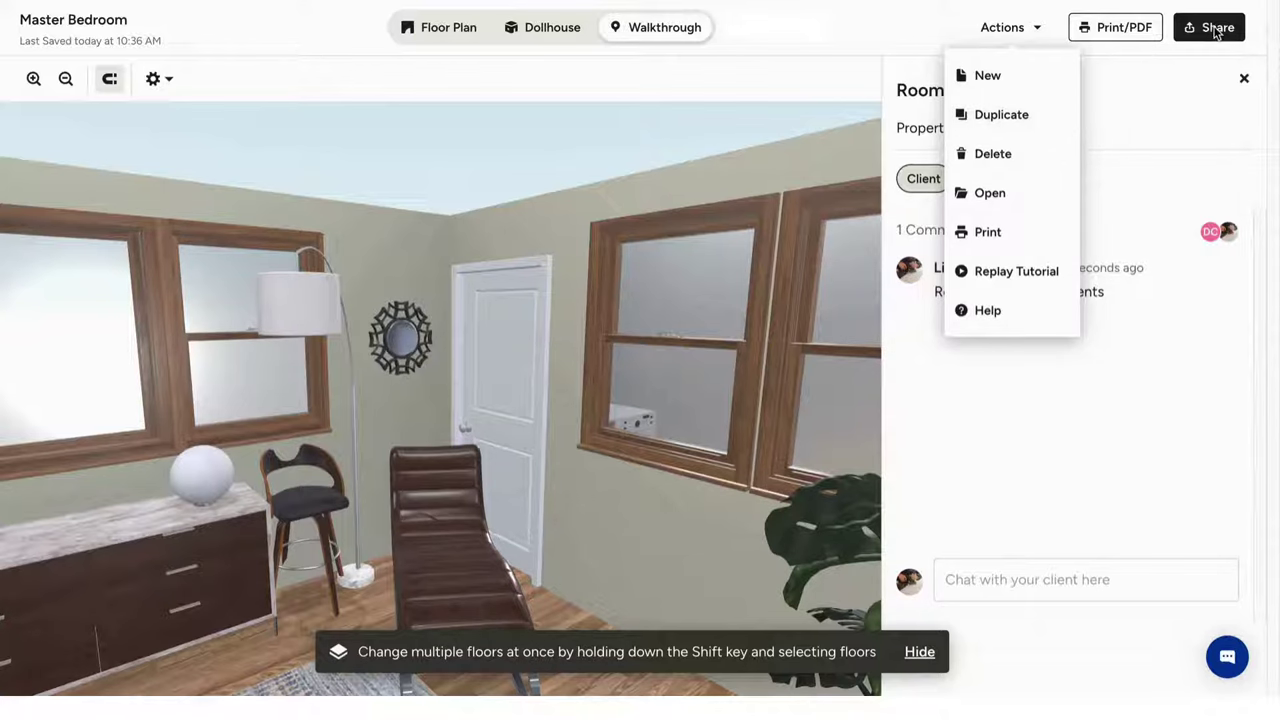
Close the Actions menu and Room panel, then return to the 2D plan showing Bath, 85.88 ft².
left_click(1240, 84)
left_click(1244, 81)
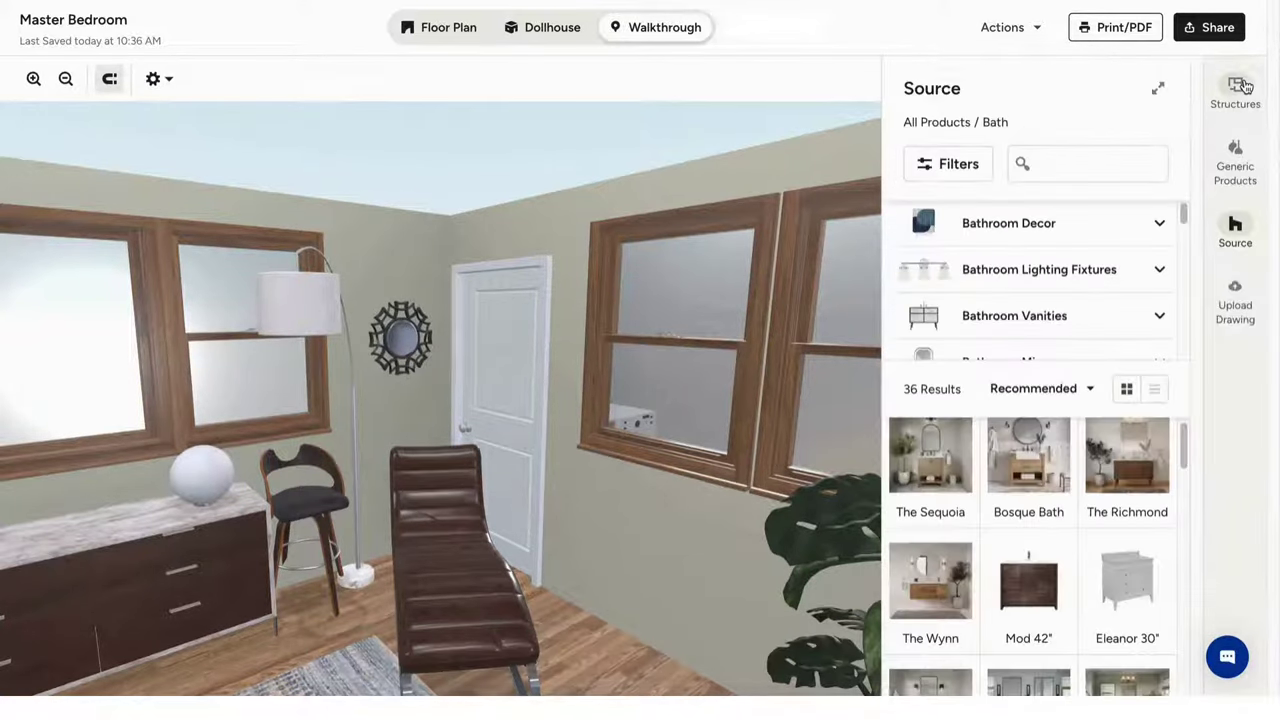
left_click(441, 27)
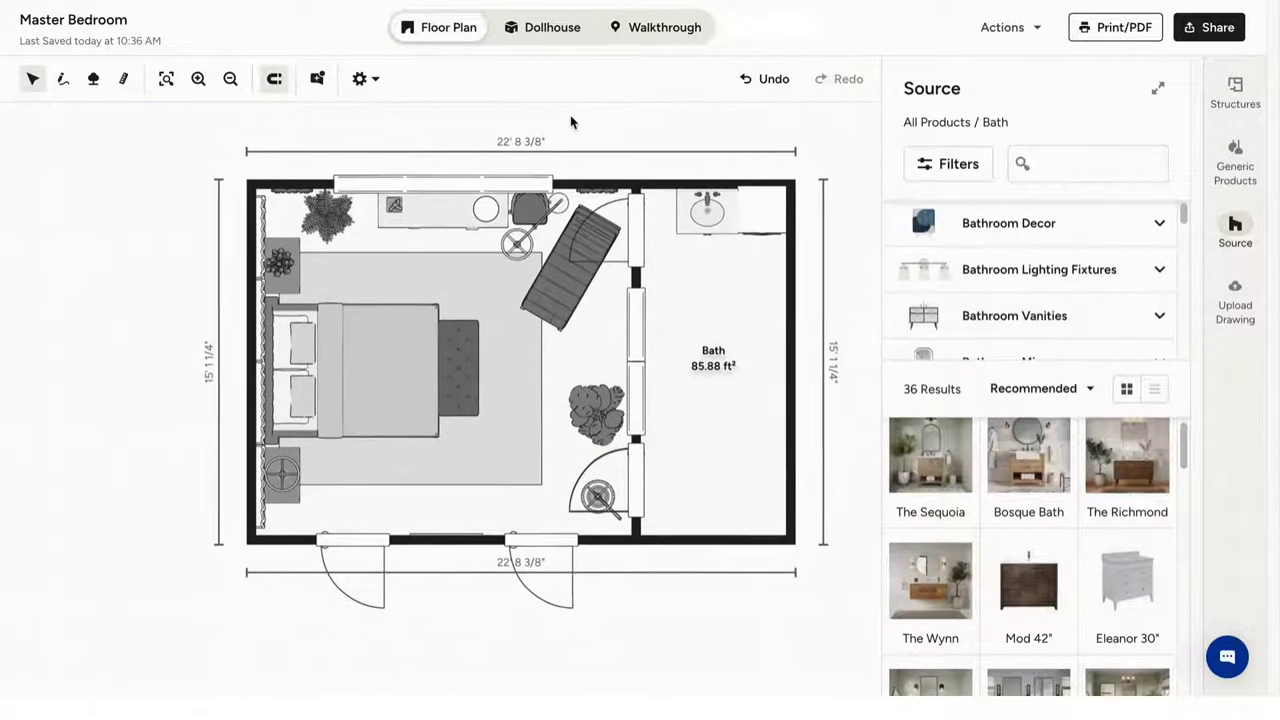
left_click(640, 40)
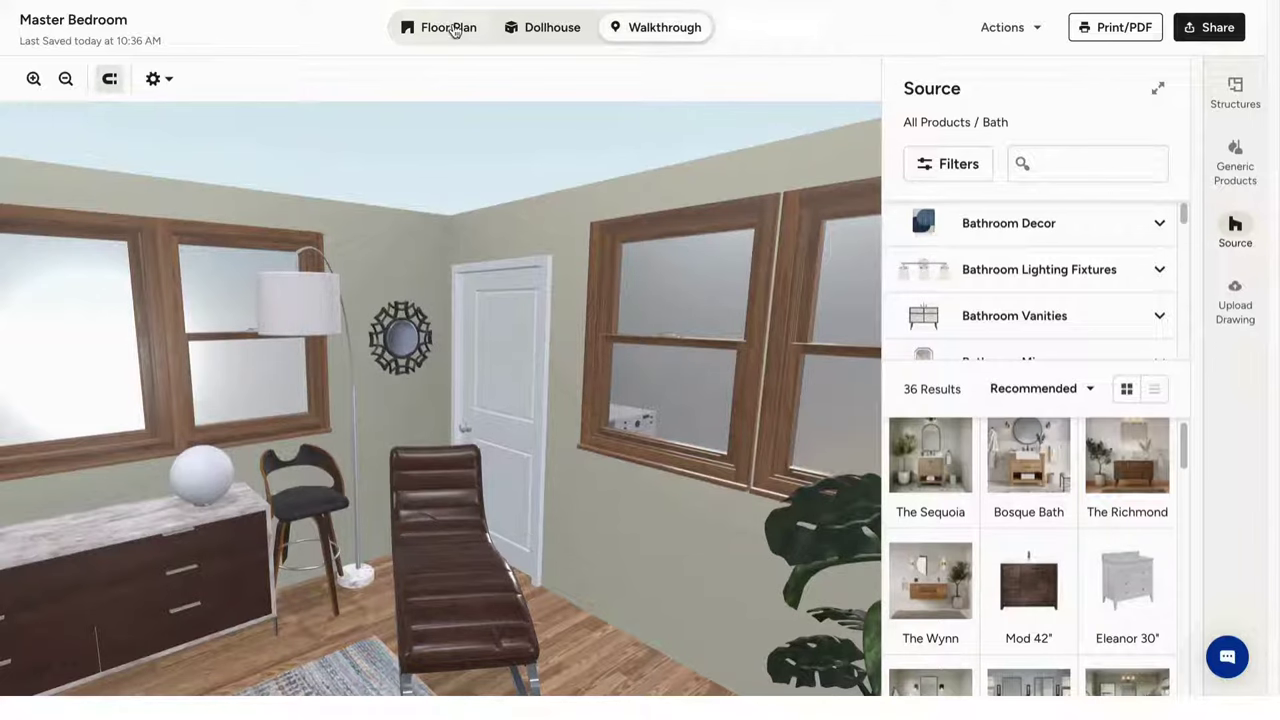
left_click(453, 29)
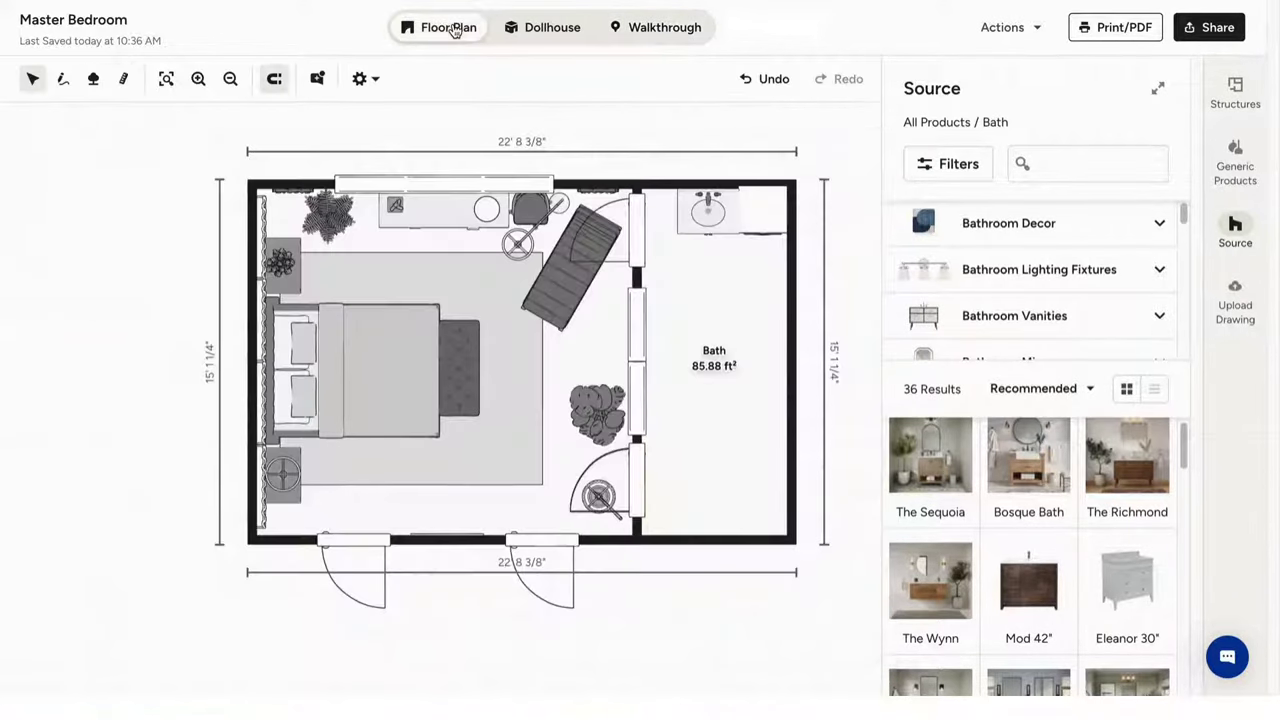